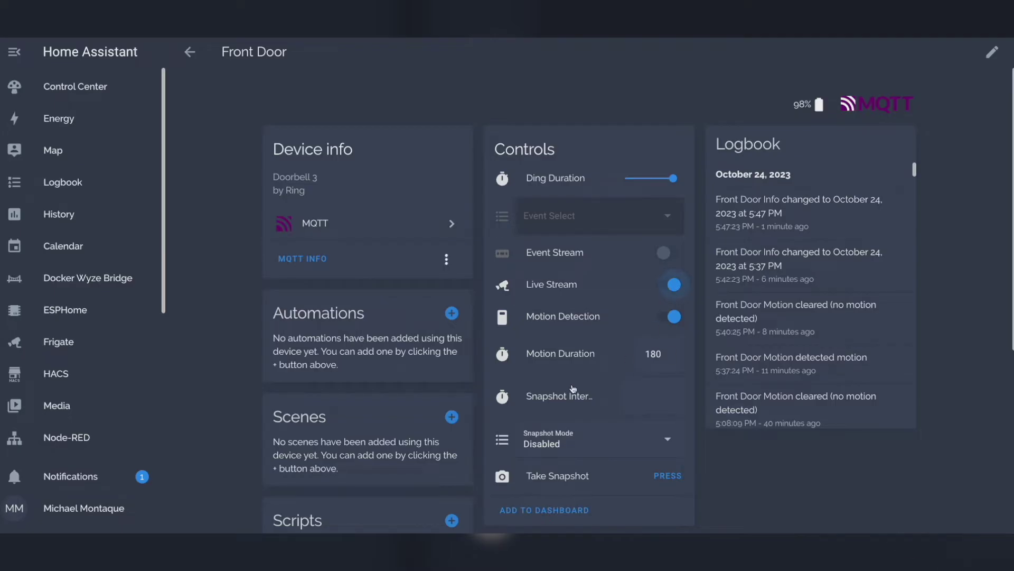
Turn on the Front Door doorbell's live stream.
left_click(664, 279)
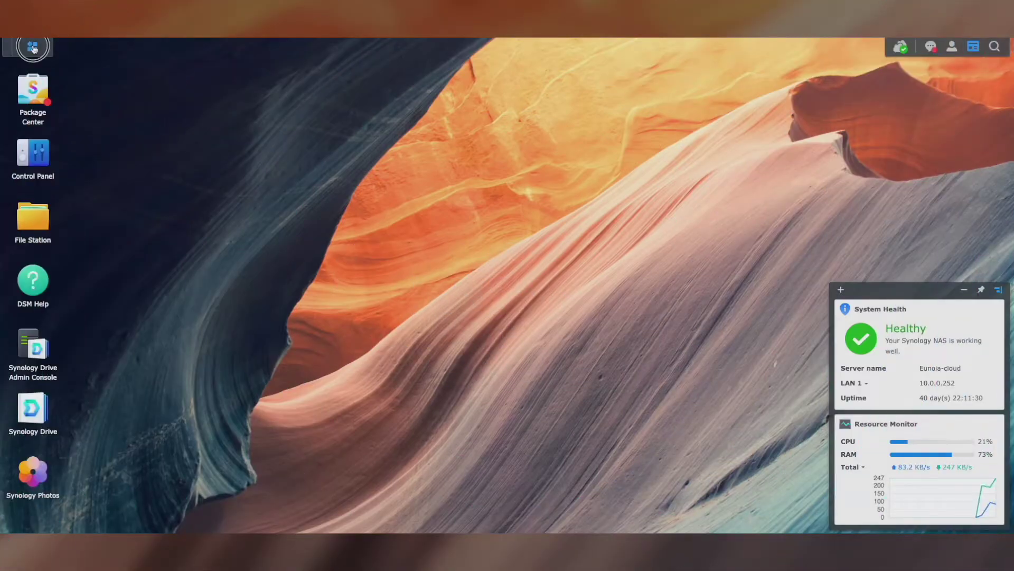
Switch to the Synology NAS desktop and open the virtual machine list in Virtual Machine Manager.
left_click(32, 47)
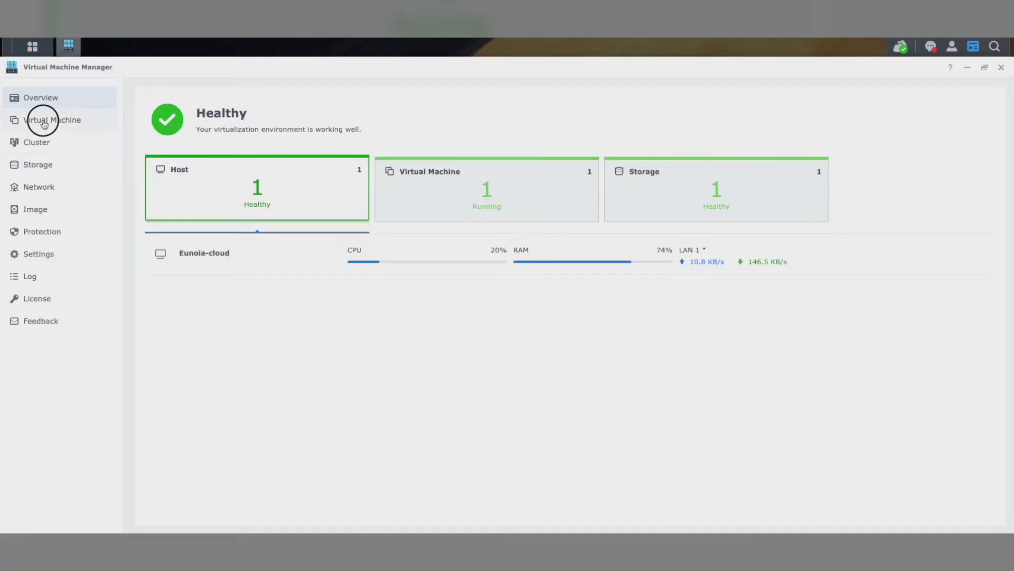
left_click(44, 122)
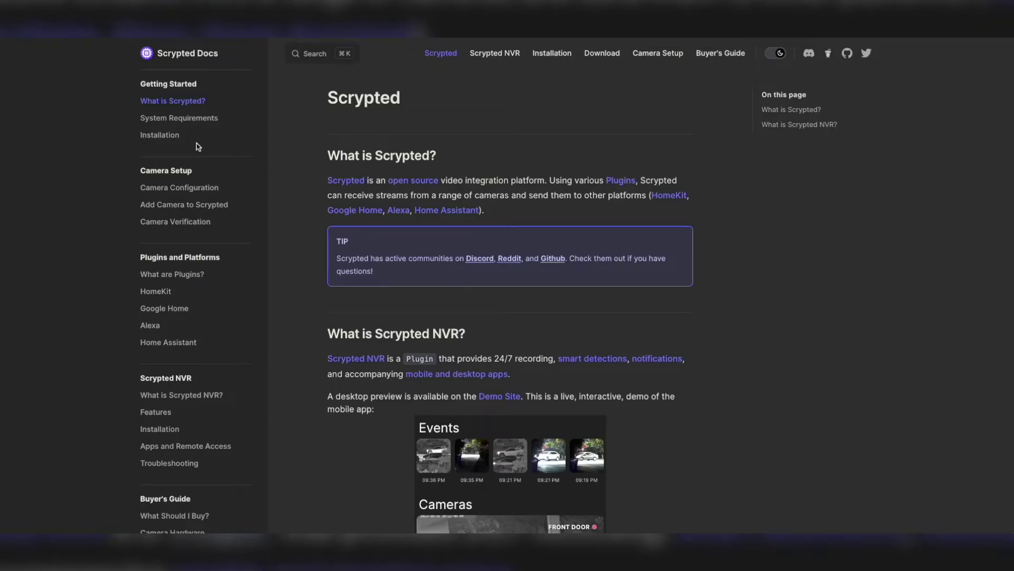
Switch to the Scrypted documentation and review the installation page down to the background service options.
left_click(166, 137)
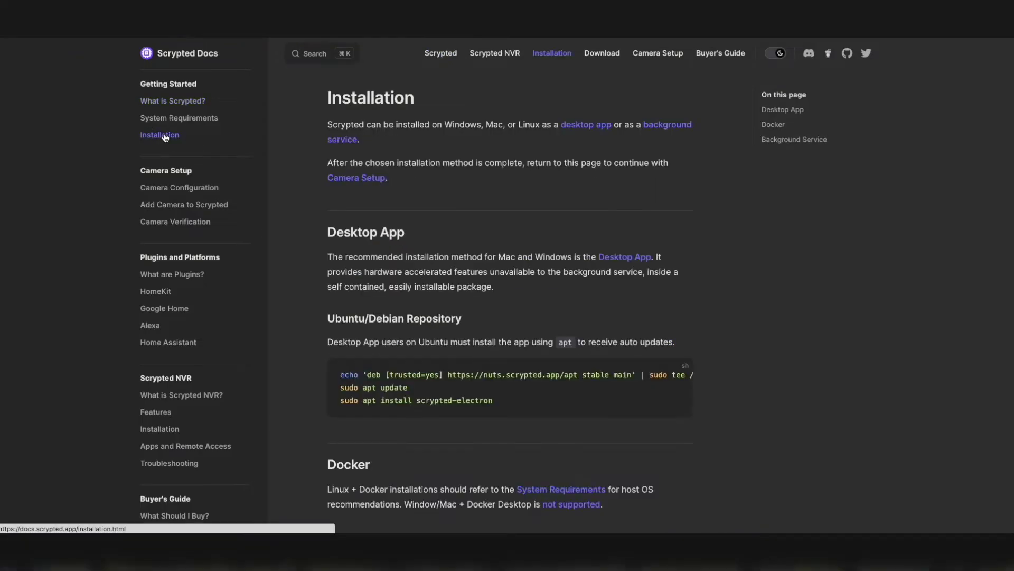
scroll(426, 283, "down", 6)
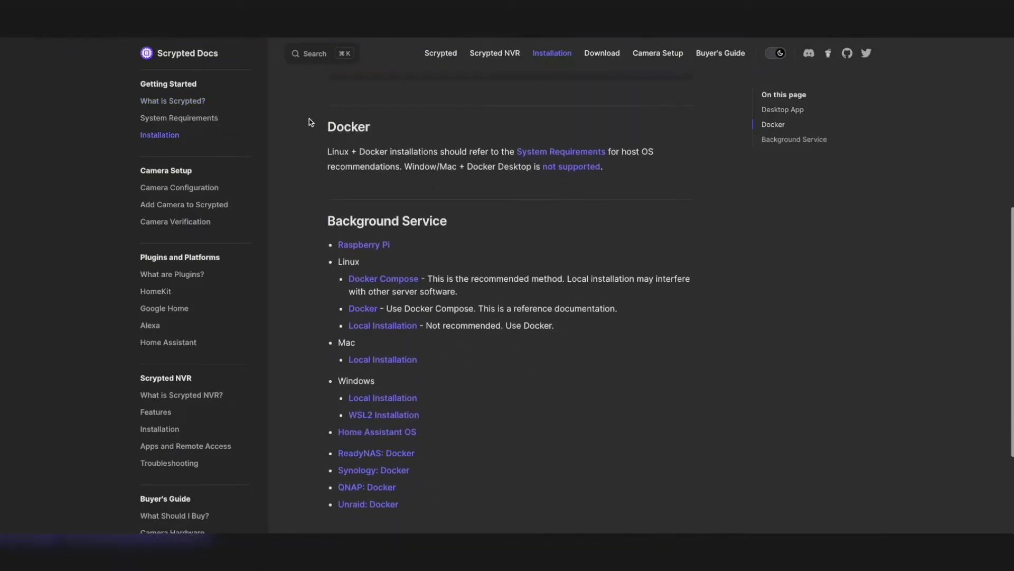
scroll(393, 398, "down", 2)
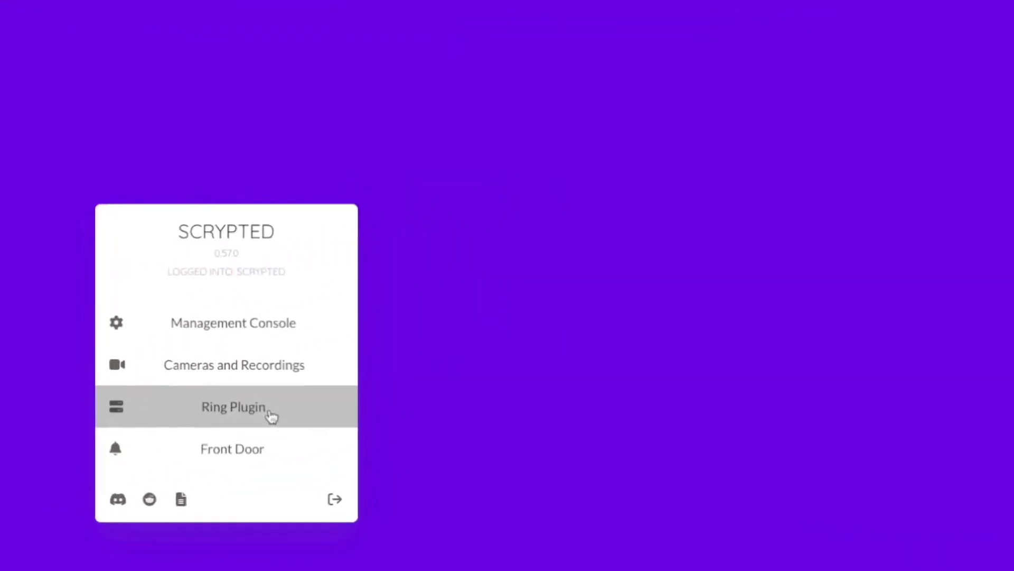
Switch to Scrypted and open the Backyard camera in the Ring Plugin's Federal Way system.
left_click(271, 416)
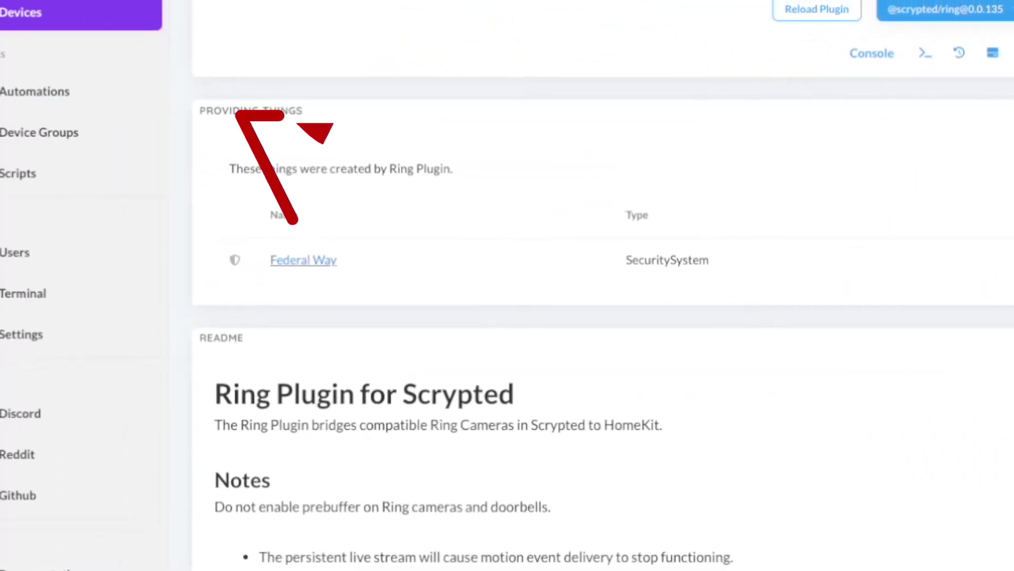
left_click(313, 261)
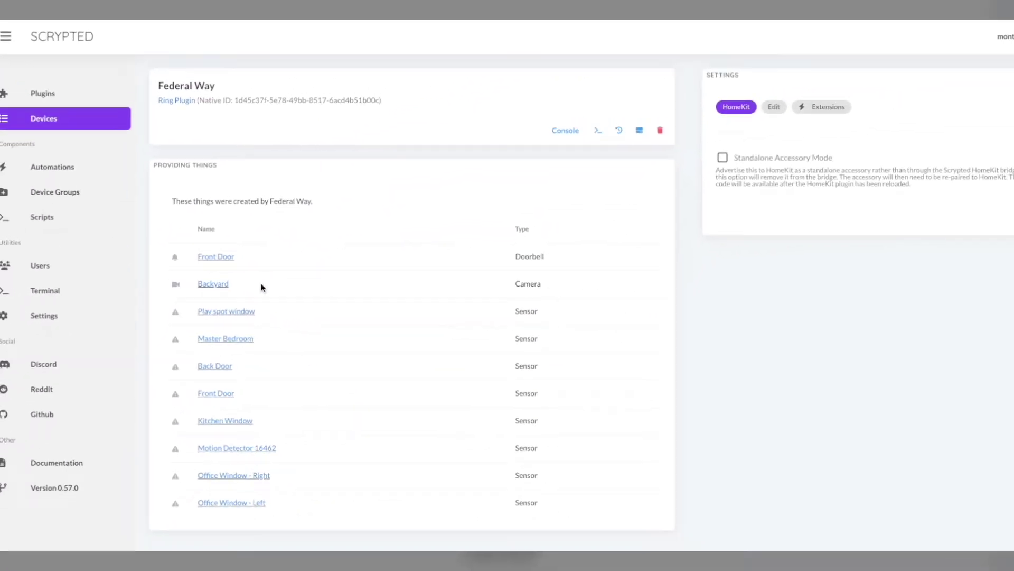
left_click(213, 283)
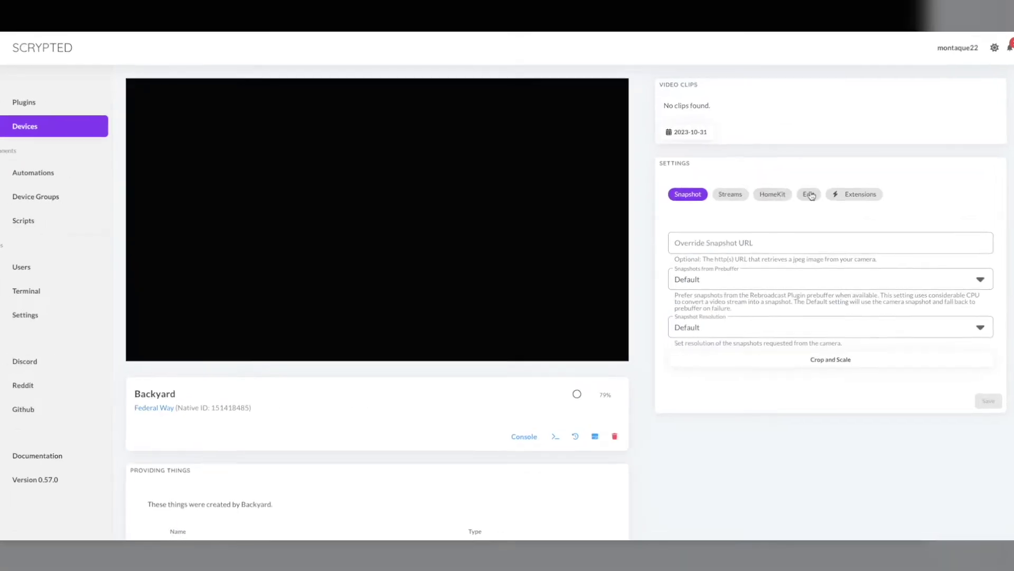
Review the Backyard camera's extensions and HomeKit pairing settings, and open its Backyard A510 device in Home Assistant.
left_click(856, 194)
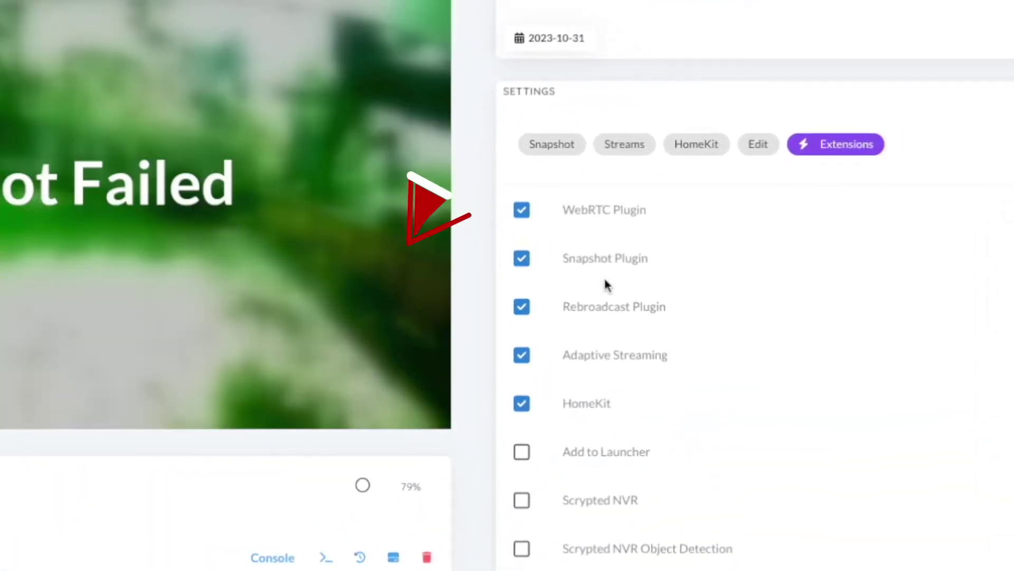
left_click(697, 144)
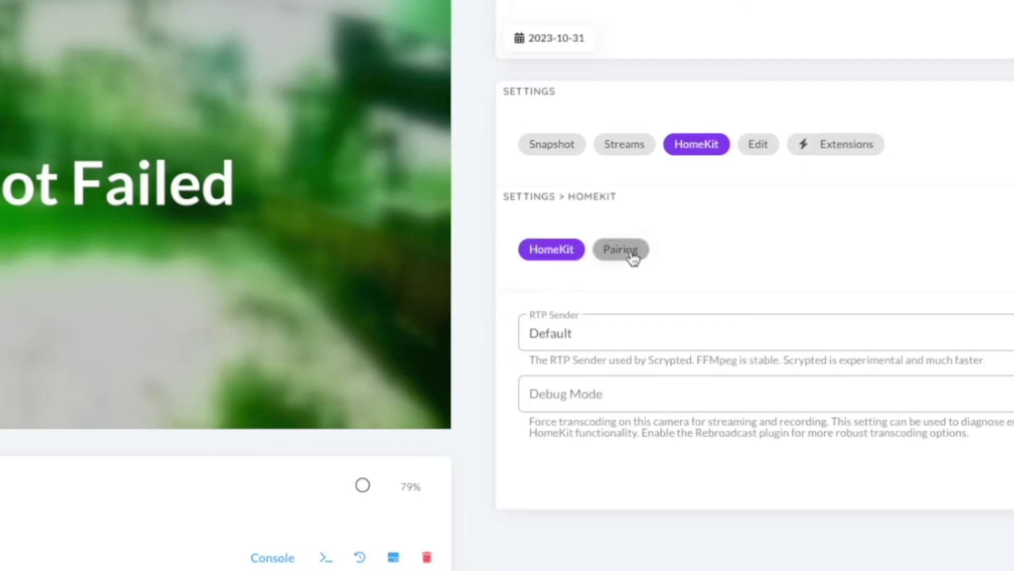
left_click(632, 255)
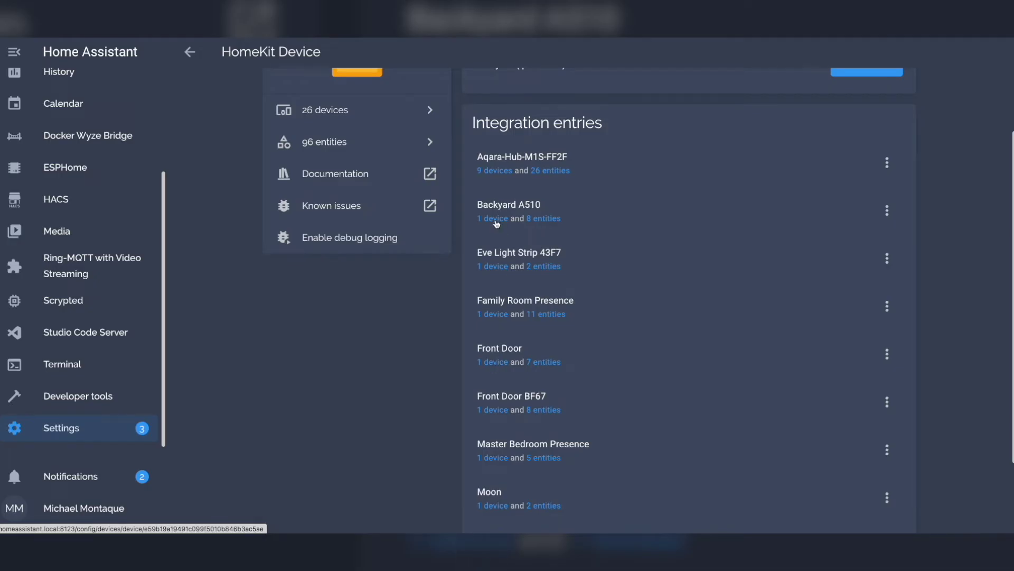
left_click(496, 218)
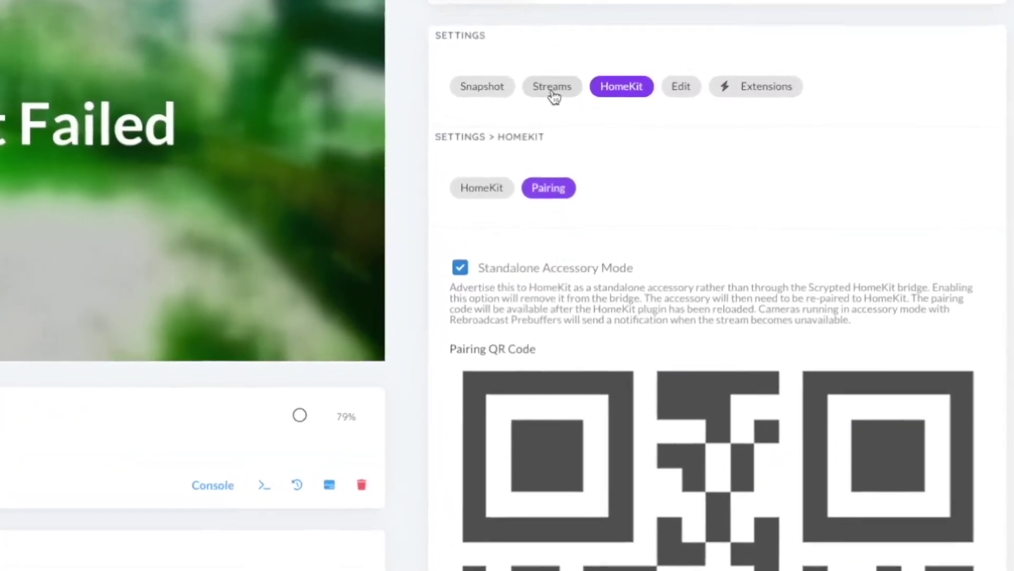
Select the RTSP Rebroadcast Url of the Backyard camera's WebRTC stream in Scrypted.
left_click(729, 190)
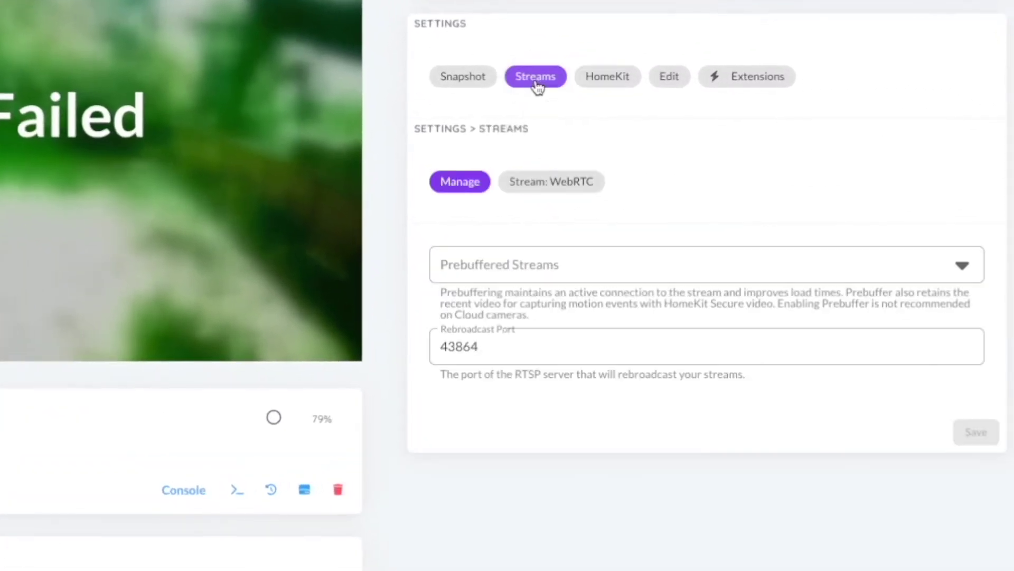
left_click(559, 181)
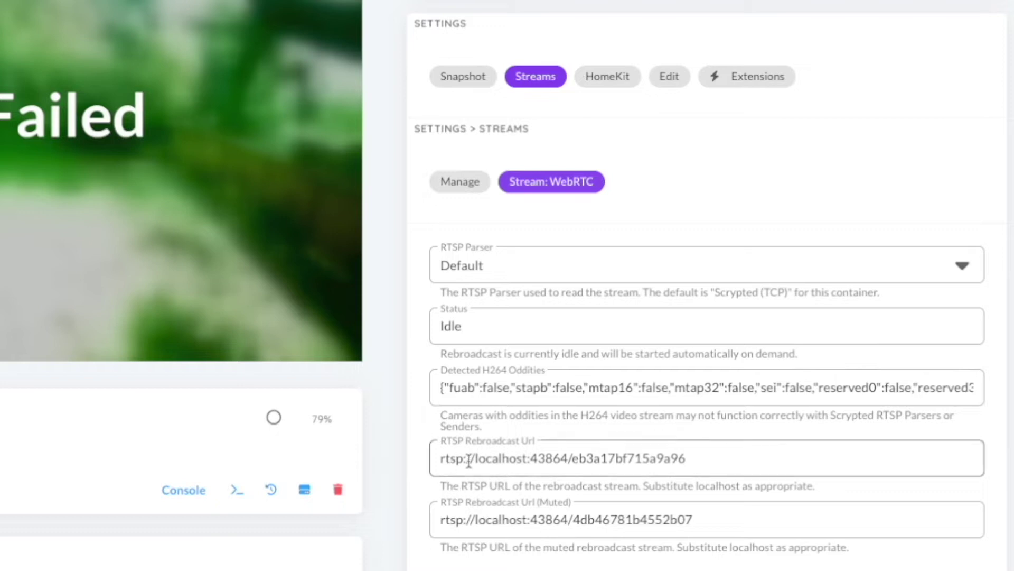
left_click_drag(688, 458, 440, 450)
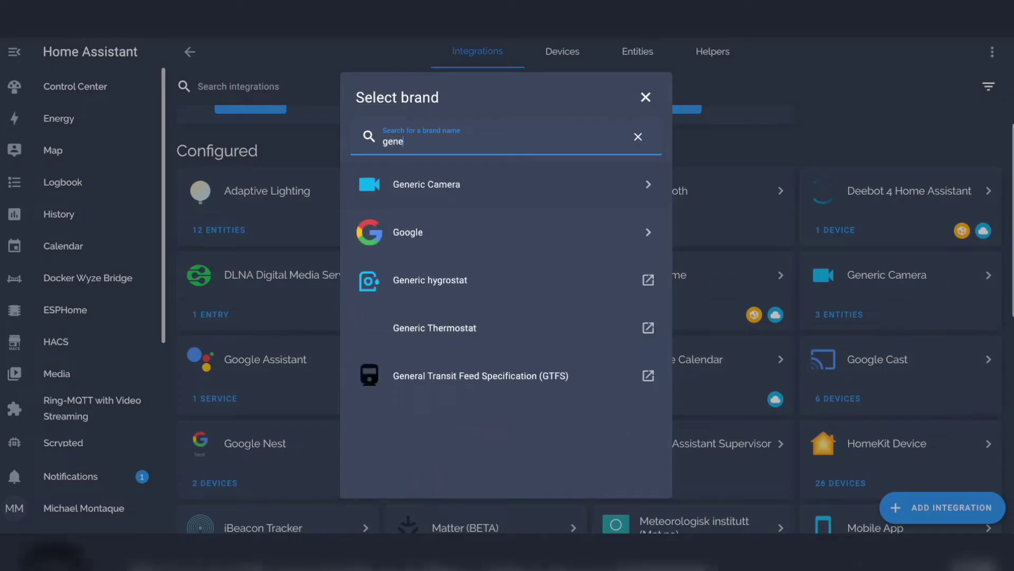
Search Home Assistant's integration brands for "gener" and choose Generic Camera.
type("r")
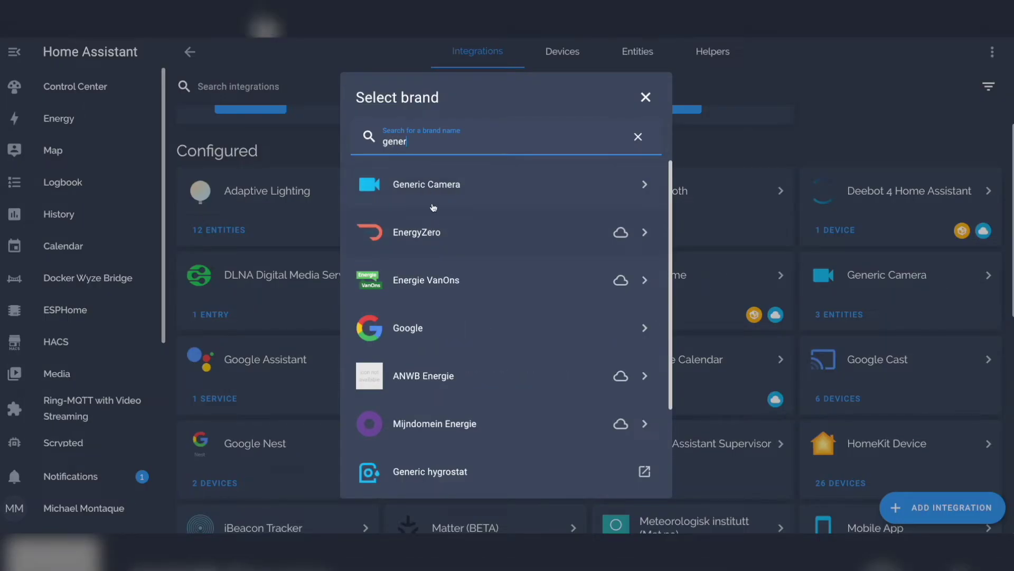
left_click(434, 179)
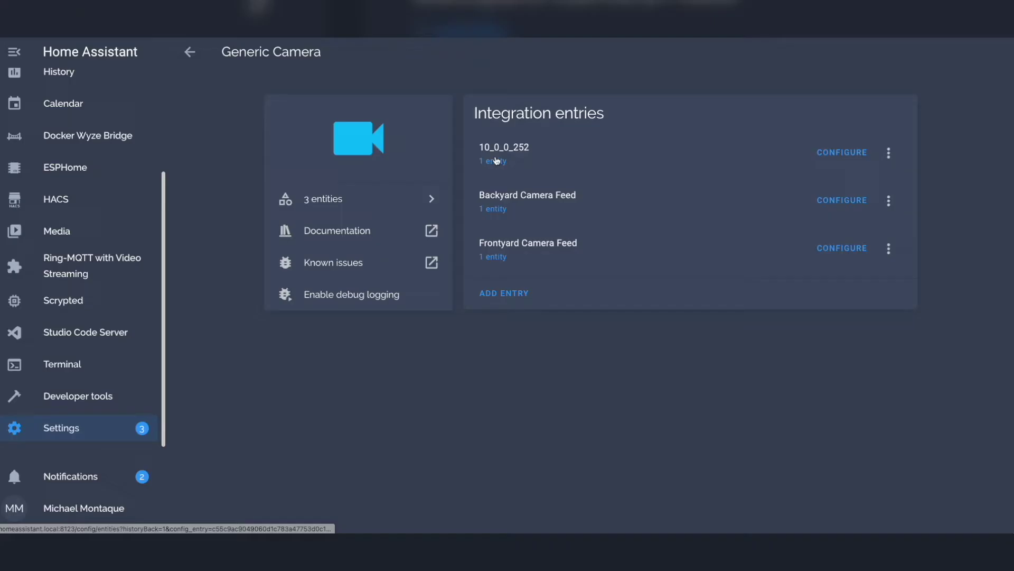
View the video feed of the 10_0_0_252 Generic Camera entity and open that entry's configuration.
left_click(496, 162)
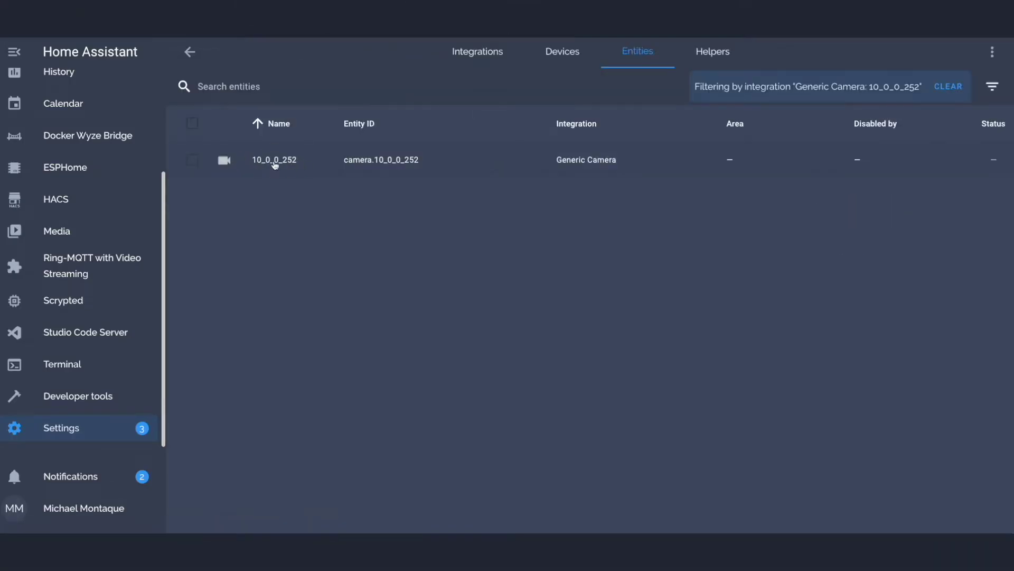
left_click(275, 164)
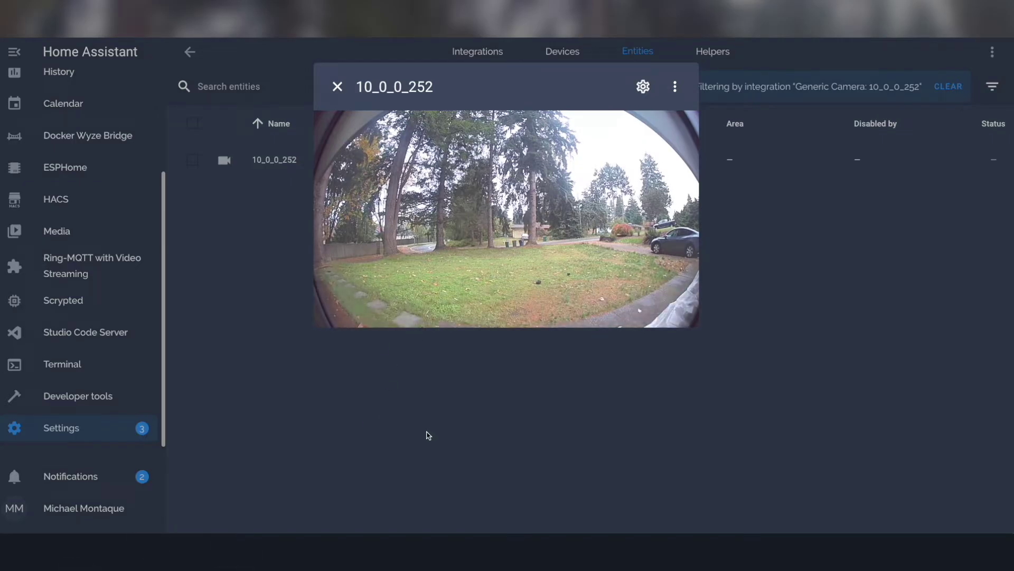
mouse_move(387, 269)
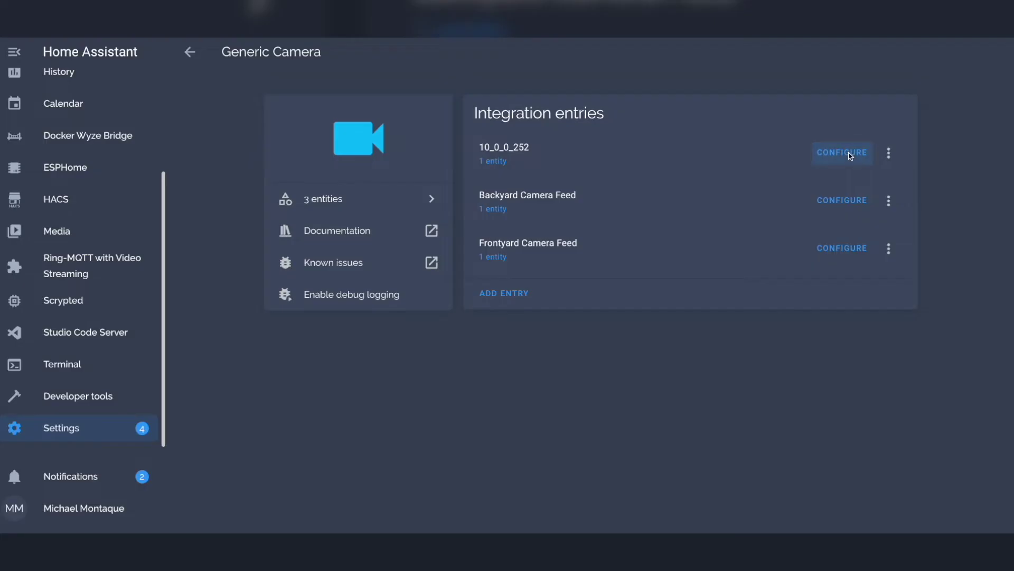
left_click(845, 155)
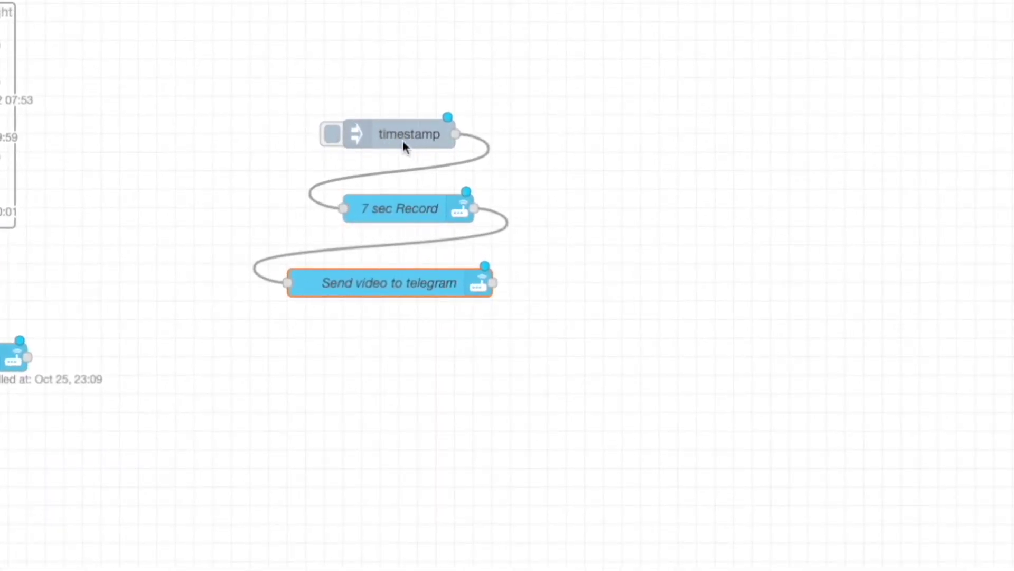
Switch to the Node-RED flow, open the 7 sec Record node and examine its Entity setting.
key("super+a")
left_click(263, 200)
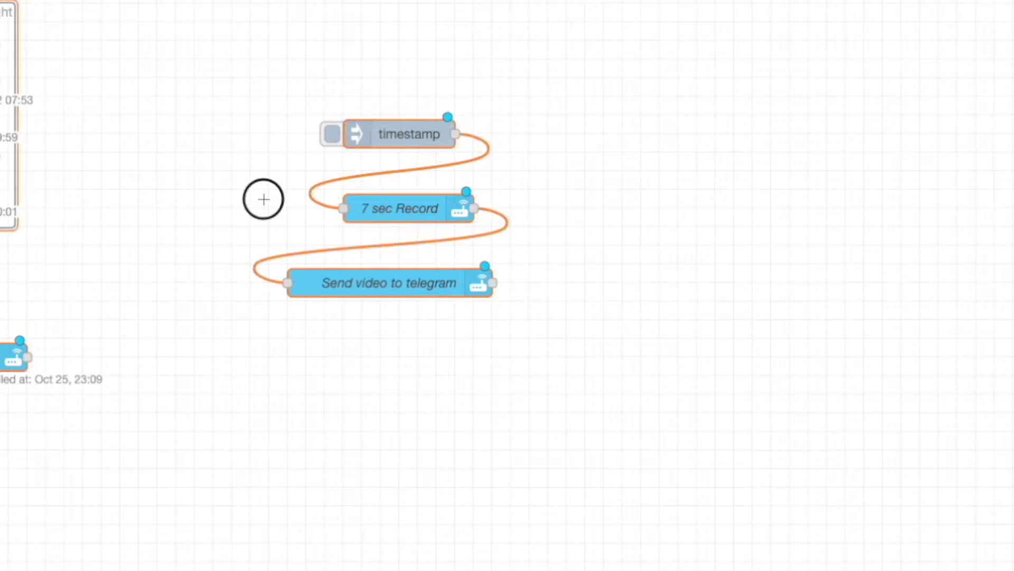
double_click(404, 211)
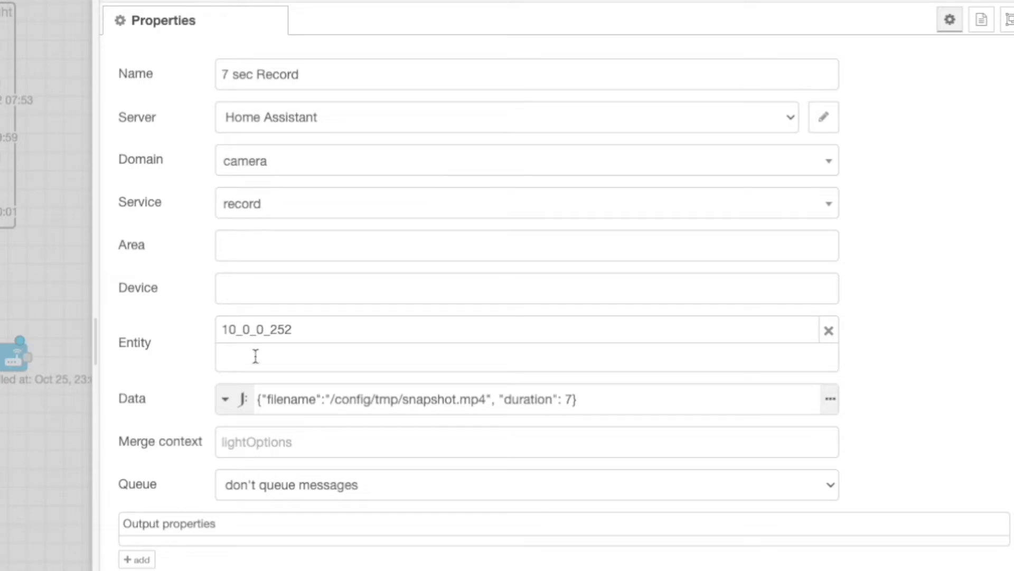
left_click(243, 328)
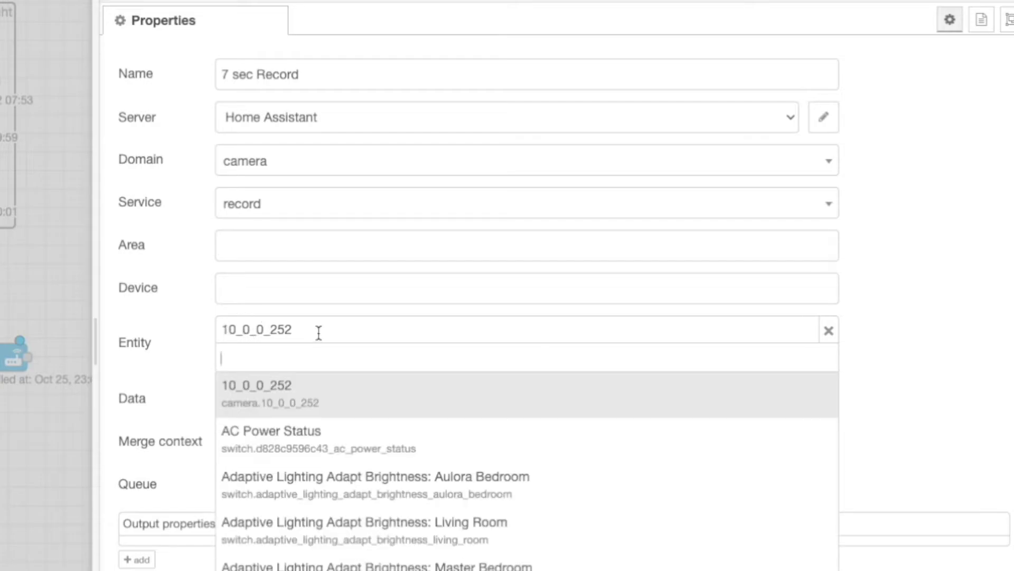
left_click(196, 321)
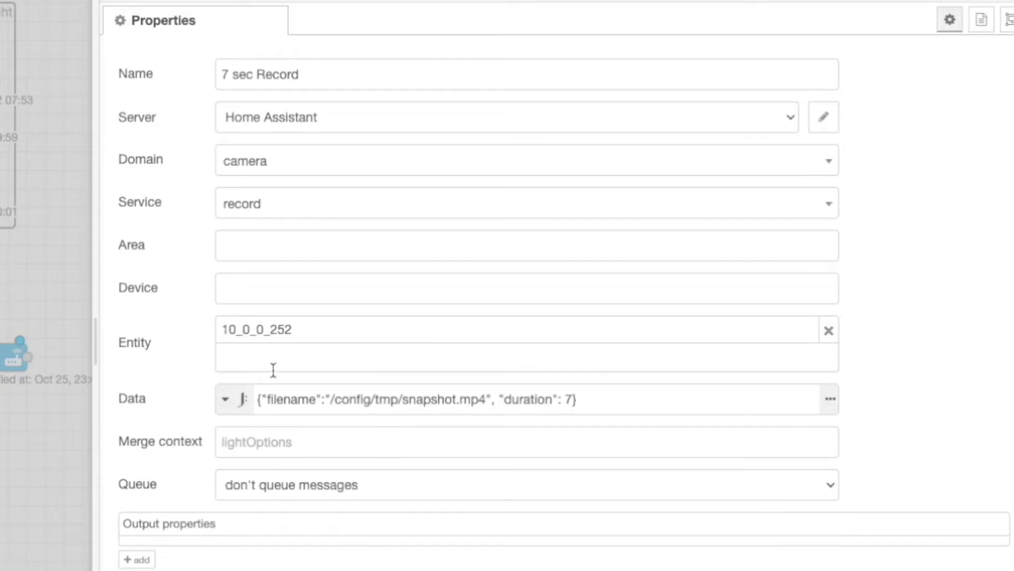
Examine the 7 sec Record node's Data expression, highlighting the file path, the duration value, the file name and the folder path.
left_click(292, 400)
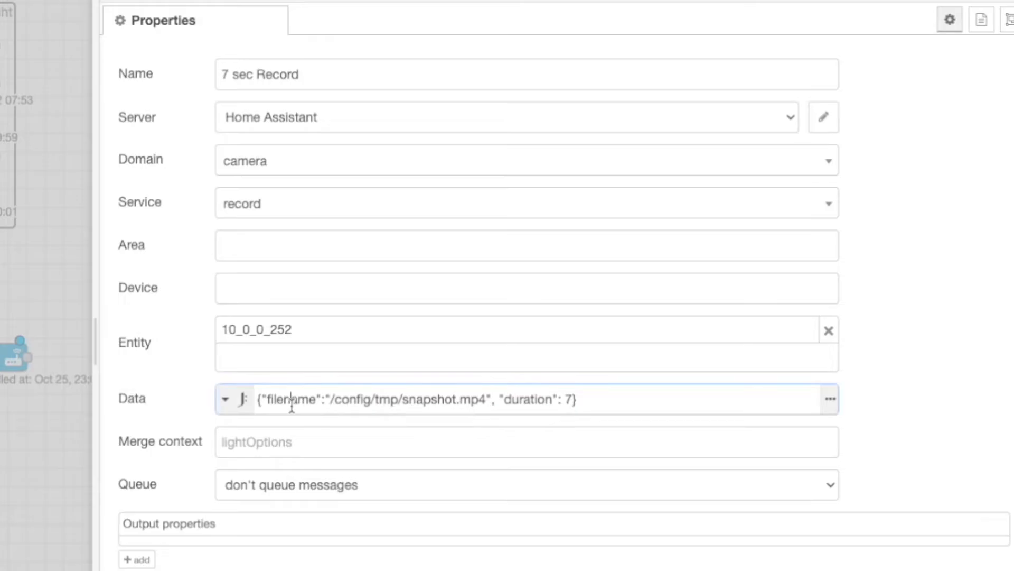
left_click_drag(335, 400, 491, 400)
left_click_drag(563, 402, 570, 400)
left_click_drag(407, 400, 469, 401)
left_click_drag(333, 398, 398, 401)
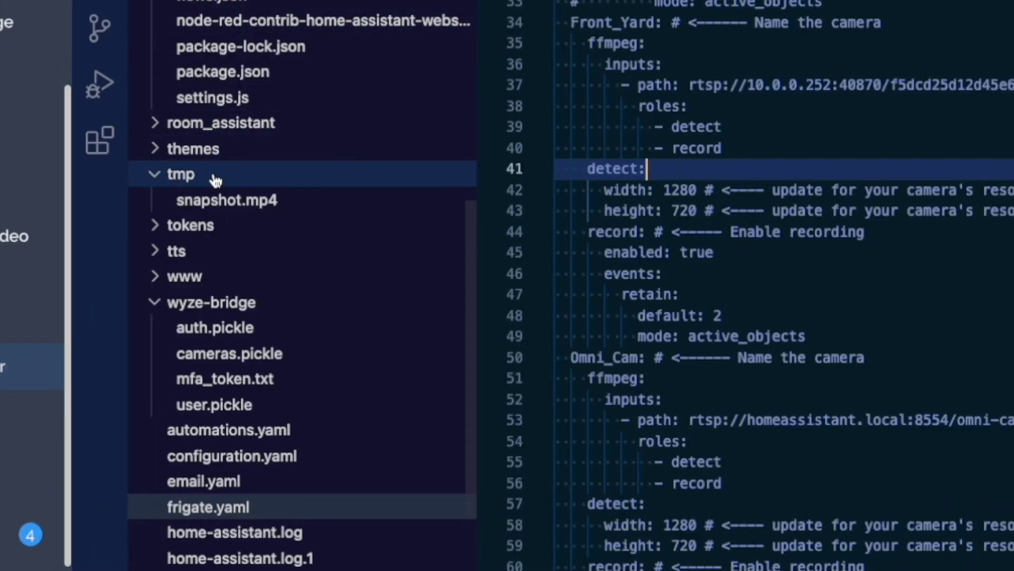
Look over the tmp folder in the configuration file tree and close the 7 sec Record node's properties.
scroll(206, 127, "up", 10)
scroll(180, 16, "down", 10)
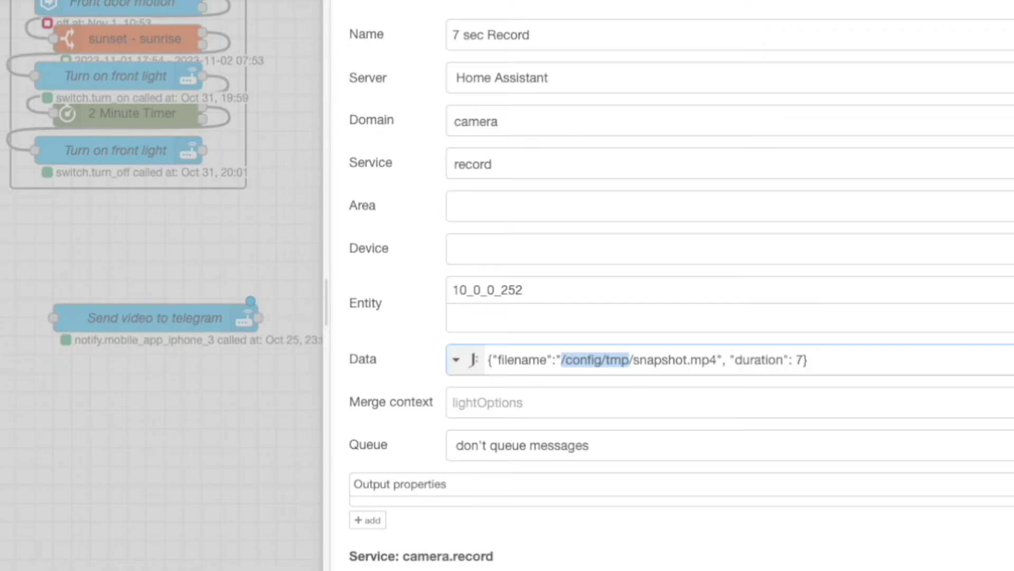
key("Escape")
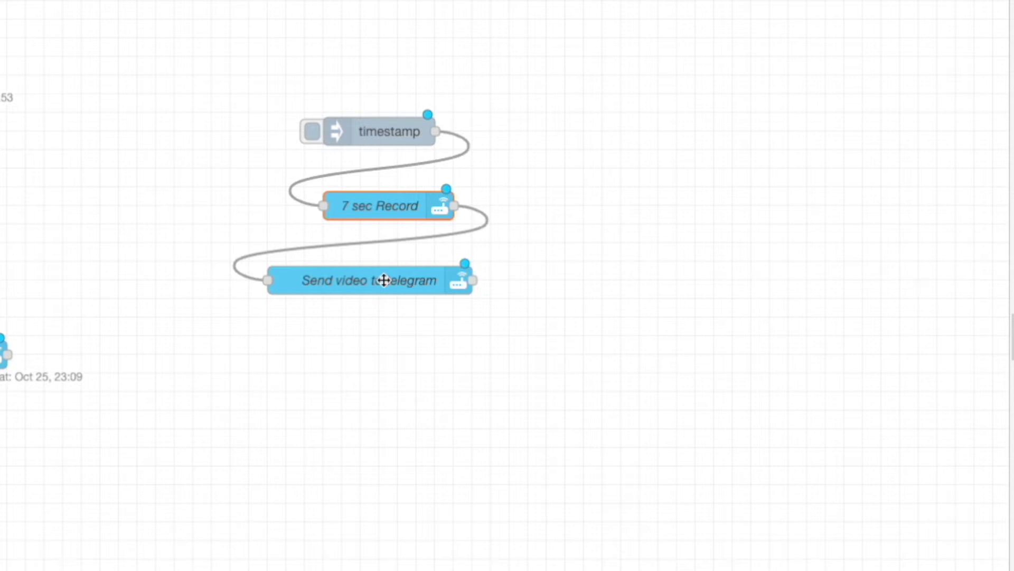
Open the Send video to telegram node and examine its Domain choices and the target value in its Data expression.
double_click(384, 280)
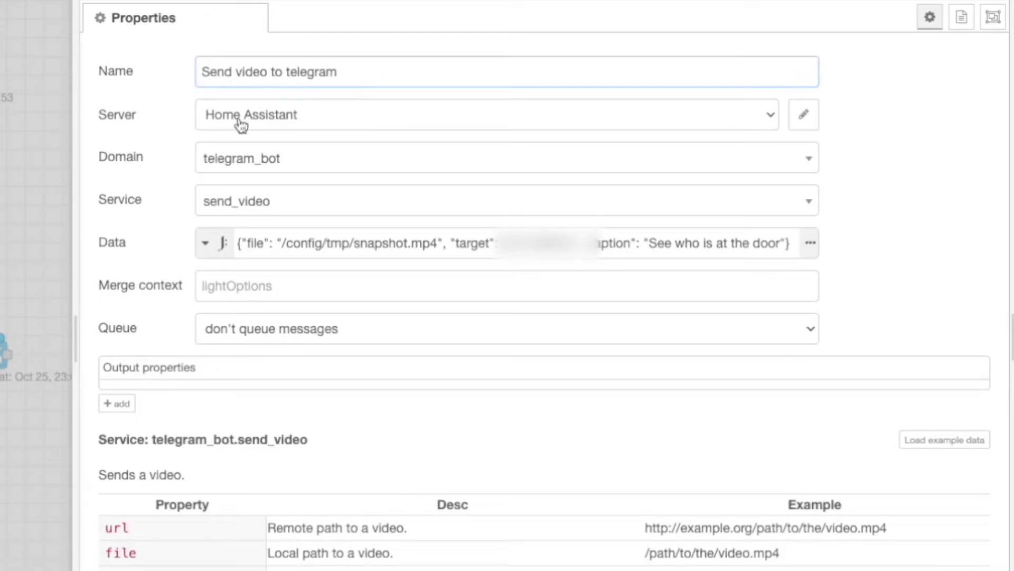
left_click(226, 165)
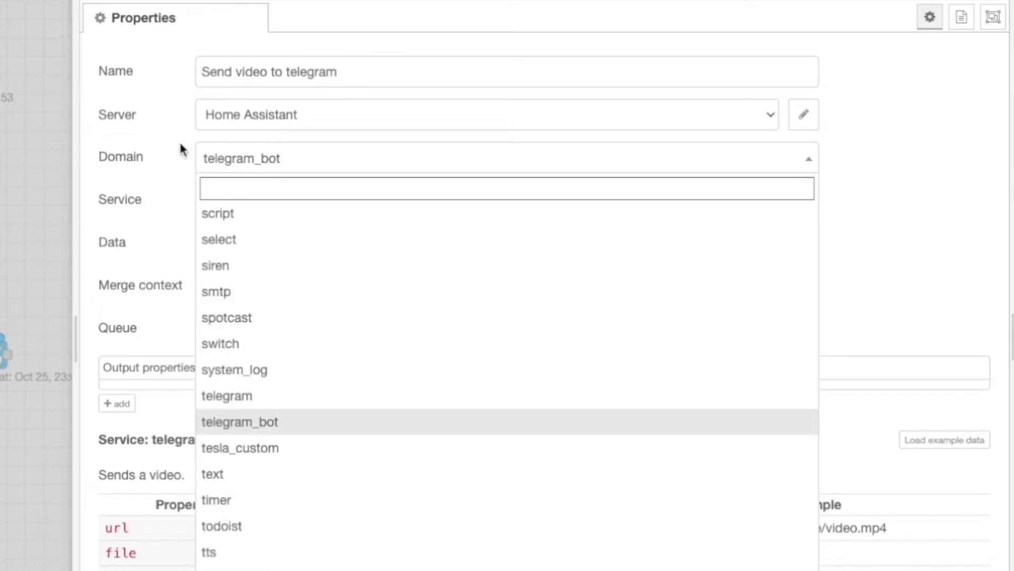
left_click(157, 144)
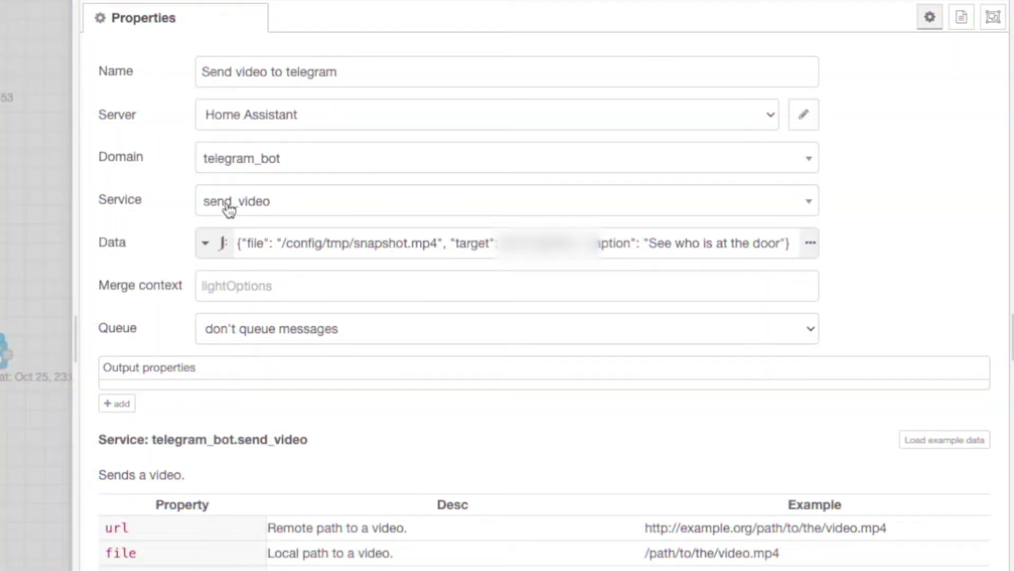
left_click(276, 243)
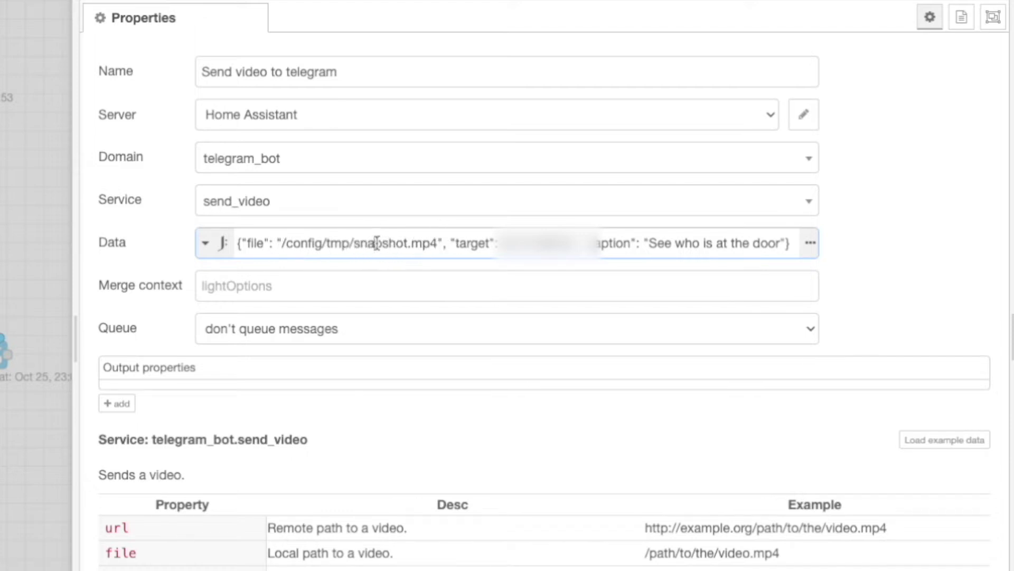
left_click_drag(518, 245, 567, 244)
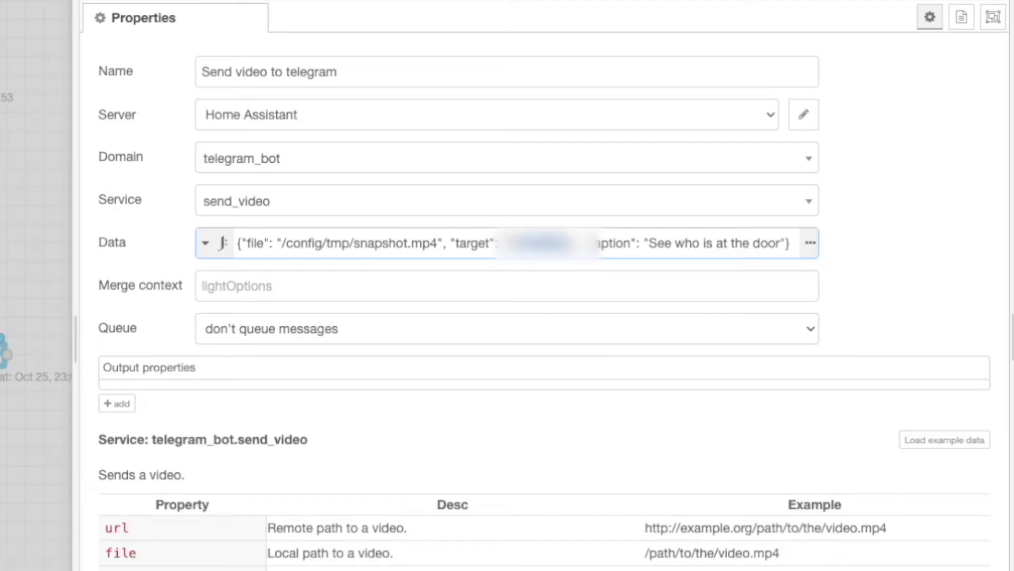
Highlight the caption text in the Send video to telegram node's Data expression and look over the received doorbell clips in the Telegram chat.
left_click(566, 274)
left_click_drag(648, 244, 766, 247)
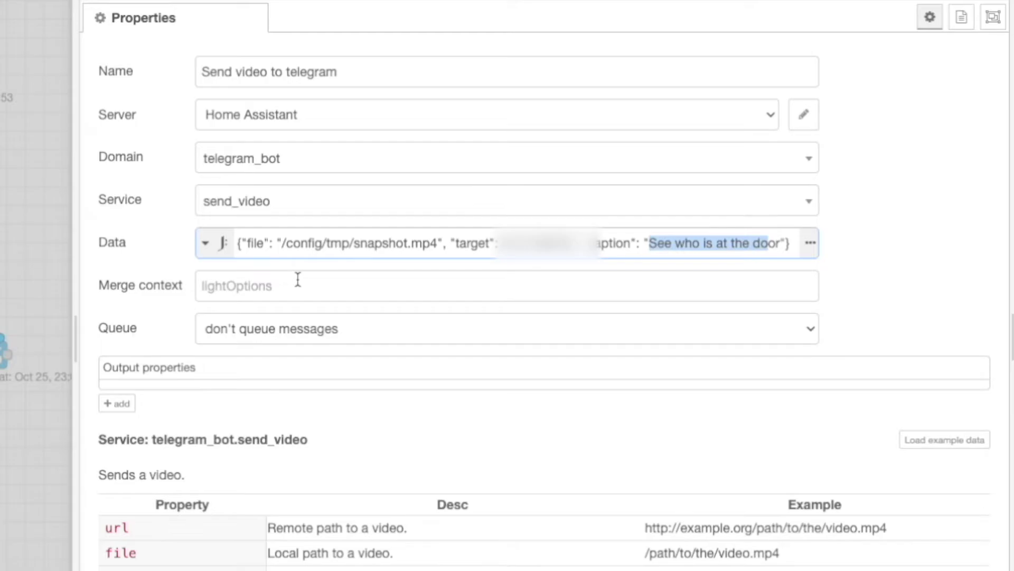
left_click_drag(3, 20, 346, 1)
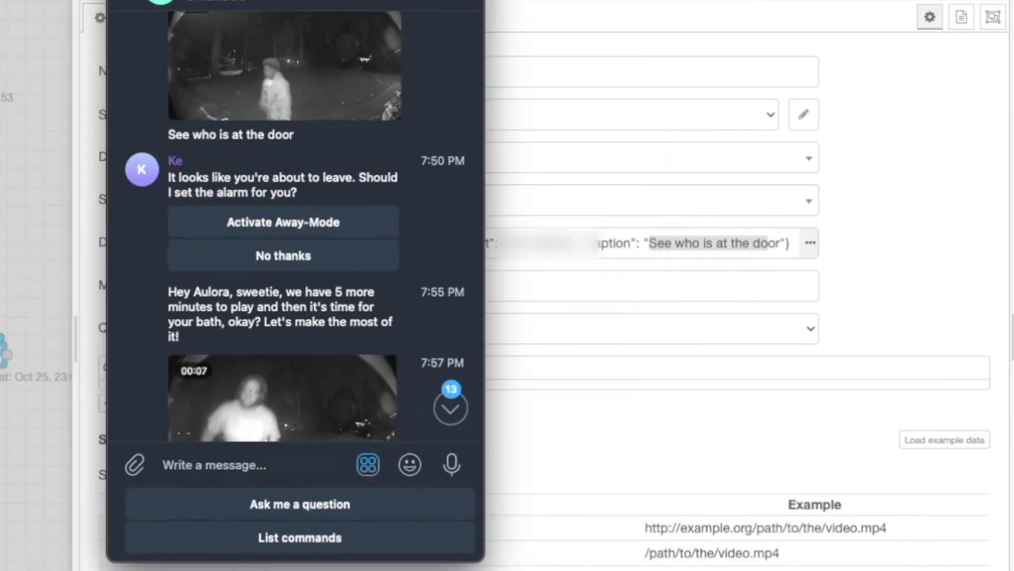
scroll(234, 415, "down", 3)
scroll(233, 412, "down", 2)
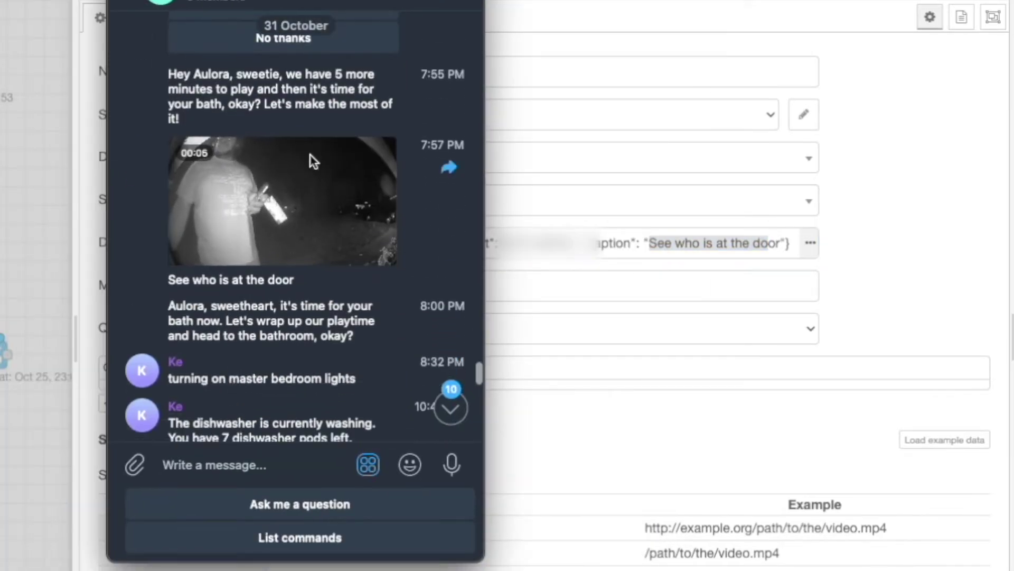
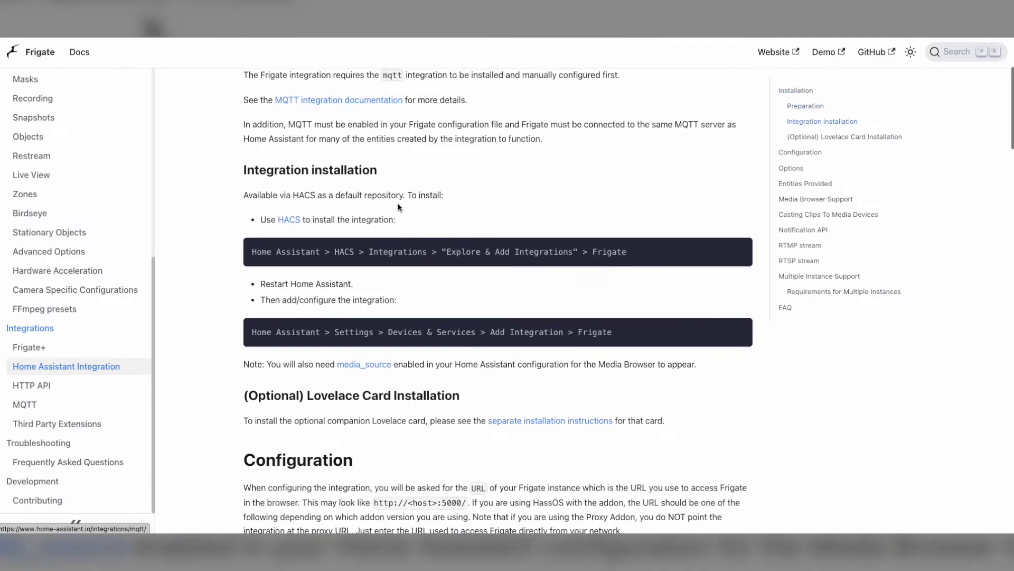
Examine the Frigate documentation's integration installation section, highlighting the HACS path and the Devices & Services path.
left_click_drag(273, 256, 628, 251)
left_click_drag(577, 332, 296, 332)
left_click(373, 333)
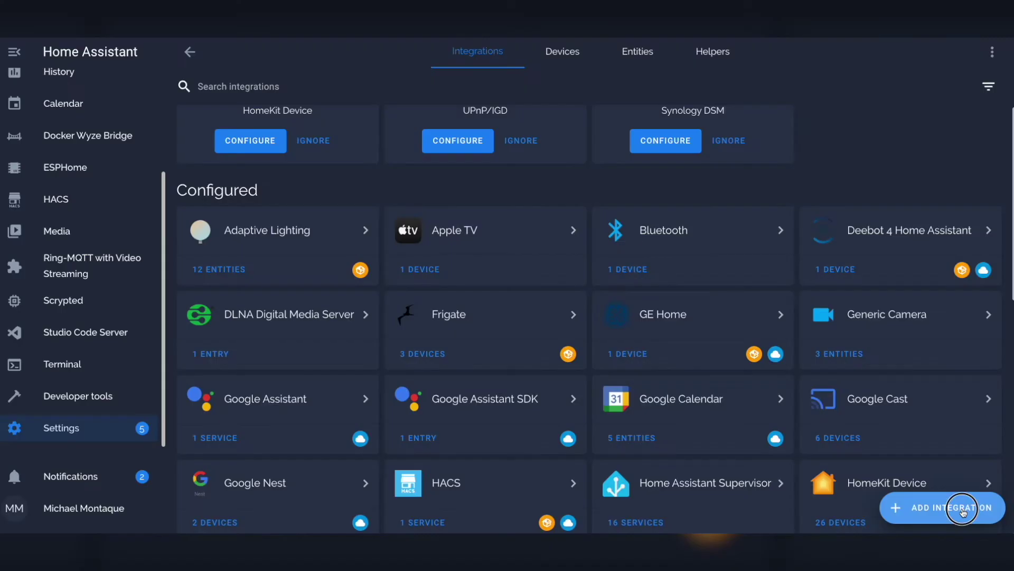
Start adding an integration in Home Assistant, search the brands for "frig", choose Frigate and select its prefilled URL.
left_click(960, 505)
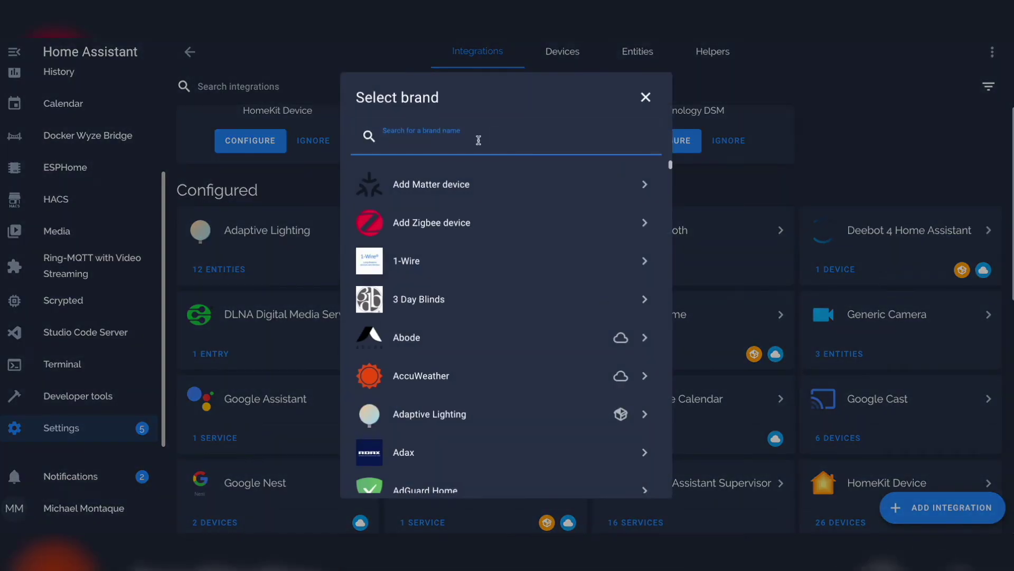
type("frig")
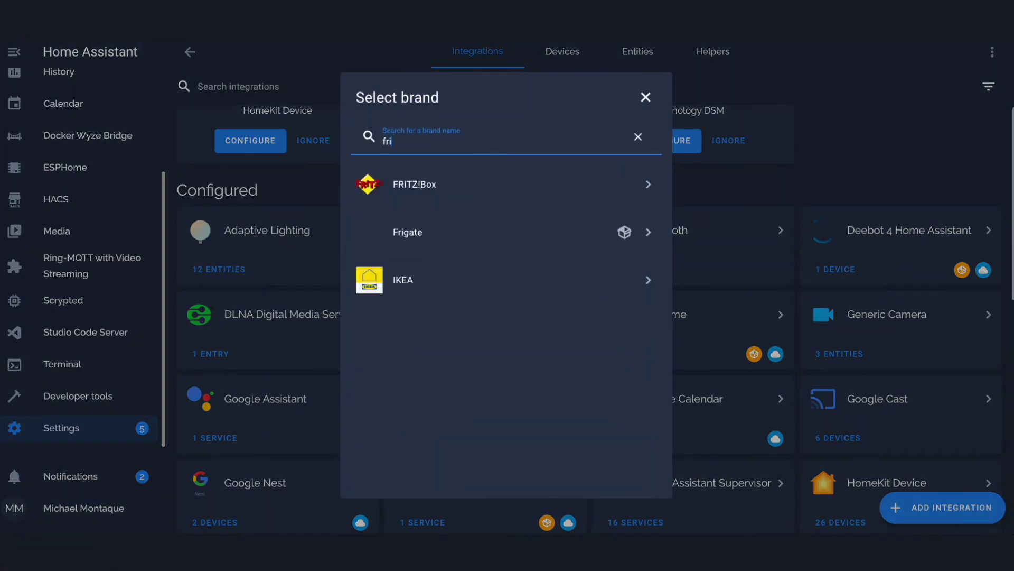
left_click(491, 174)
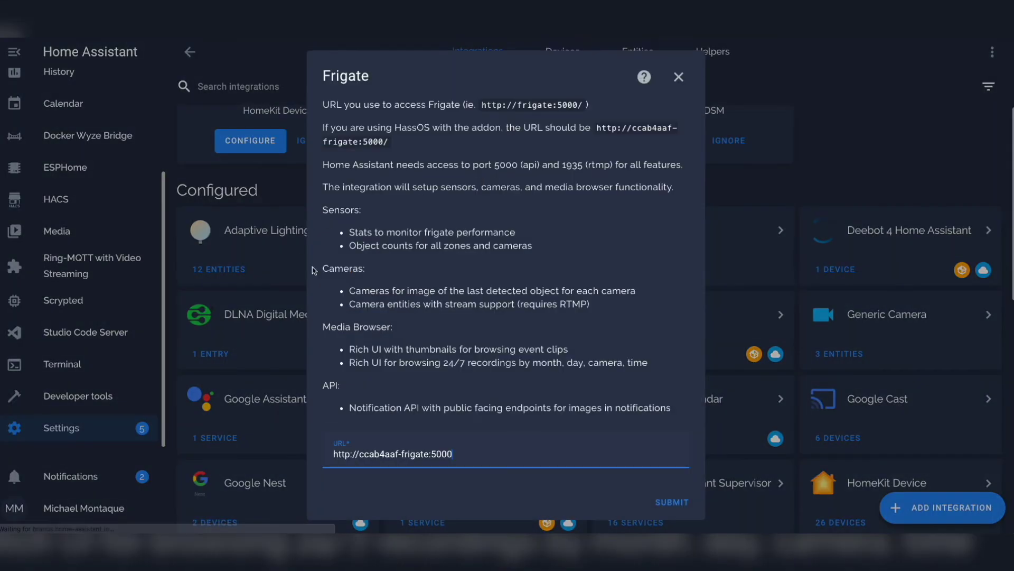
left_click_drag(458, 454, 333, 455)
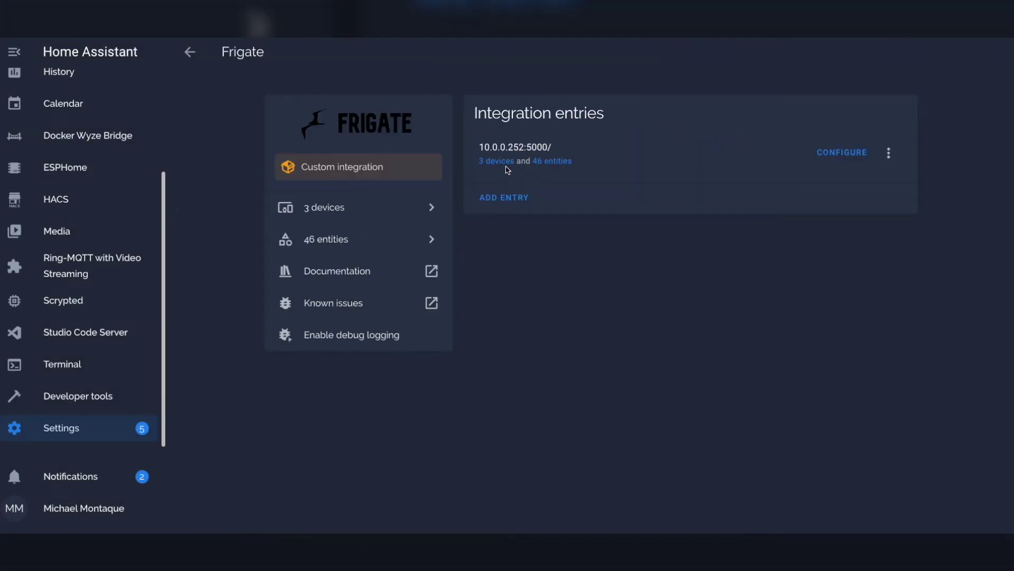
Examine the Frigate integration entry's address, list its devices and open the Omni Cam device.
left_click_drag(481, 143, 553, 146)
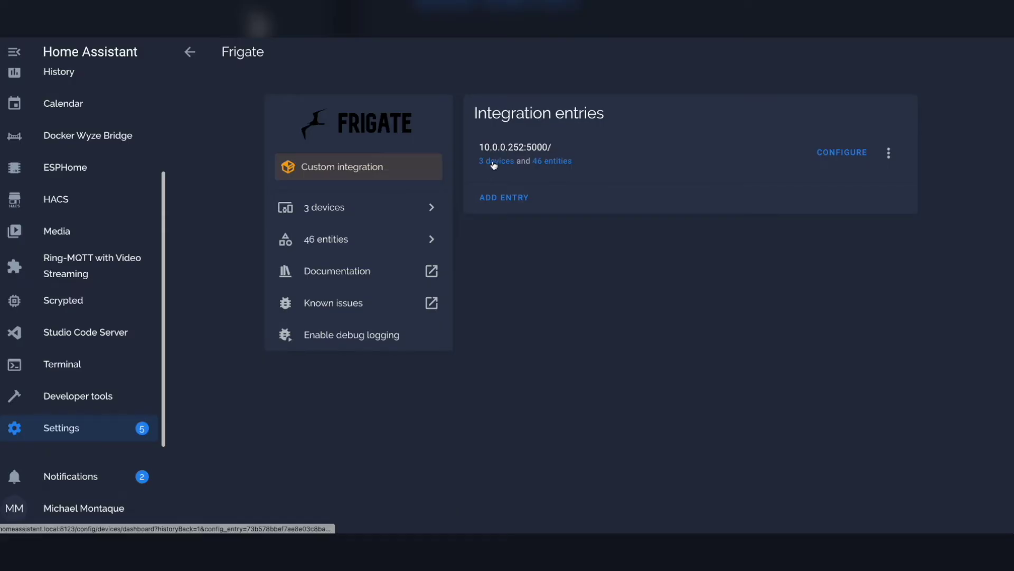
left_click(491, 161)
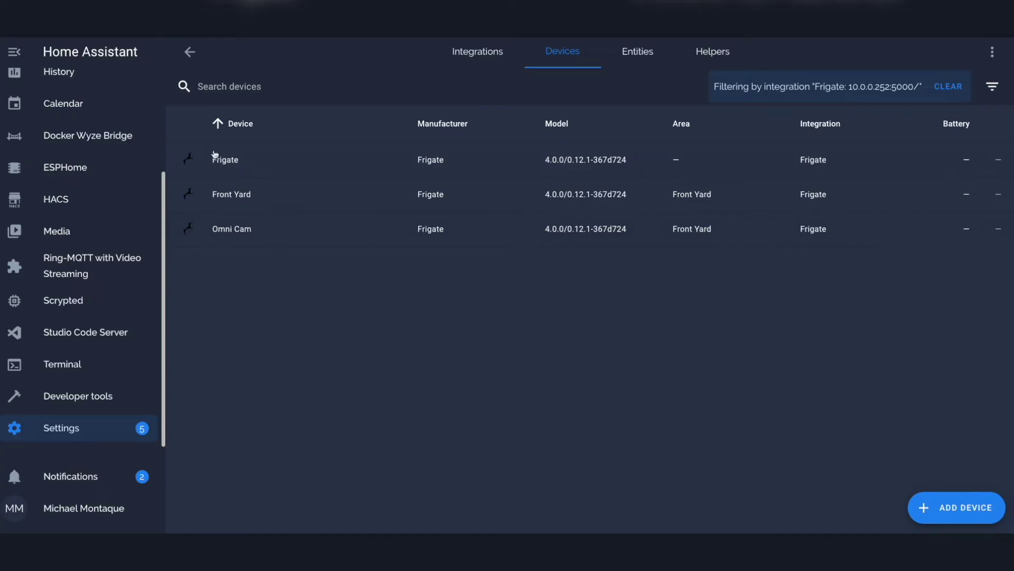
left_click(236, 228)
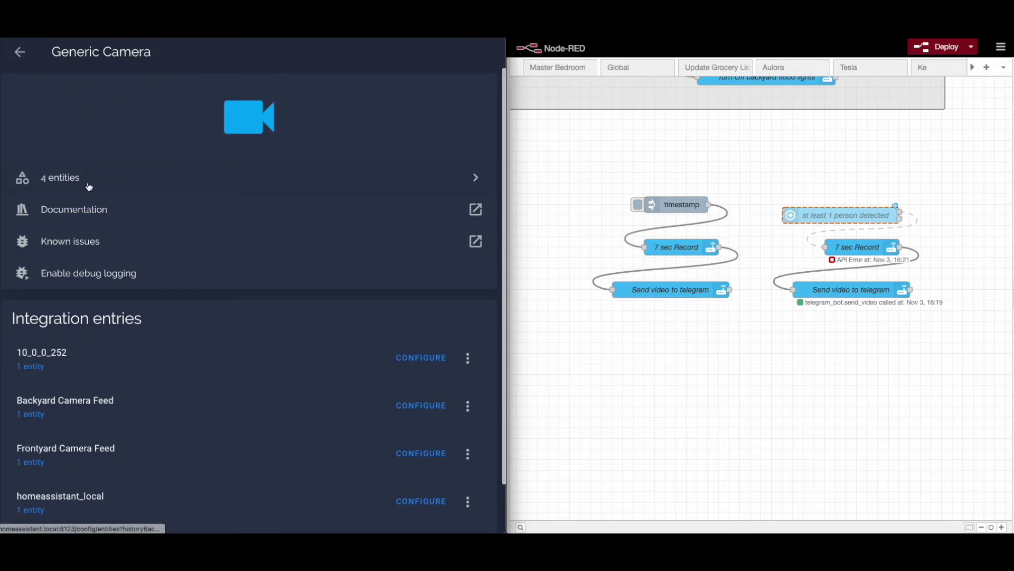
Open the entity of the homeassistant_local Generic Camera entry, view the Generic Omni Cam preview and close it.
scroll(96, 347, "down", 1)
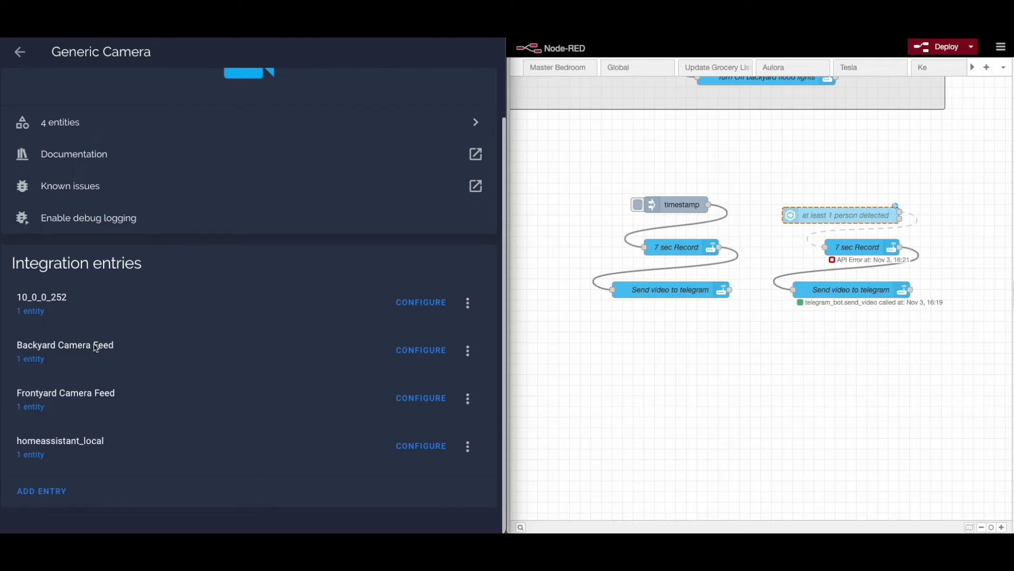
left_click(34, 456)
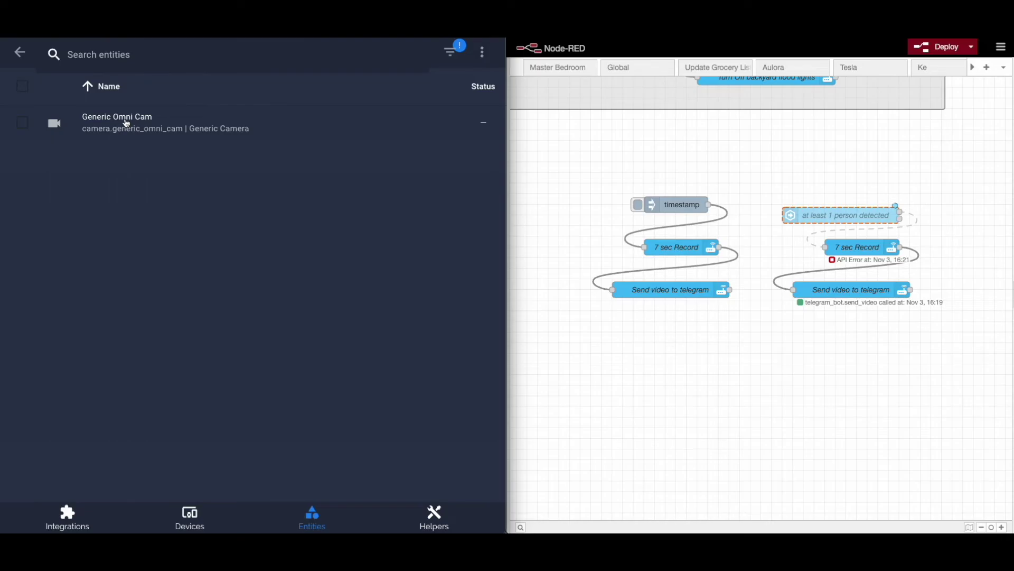
left_click(140, 131)
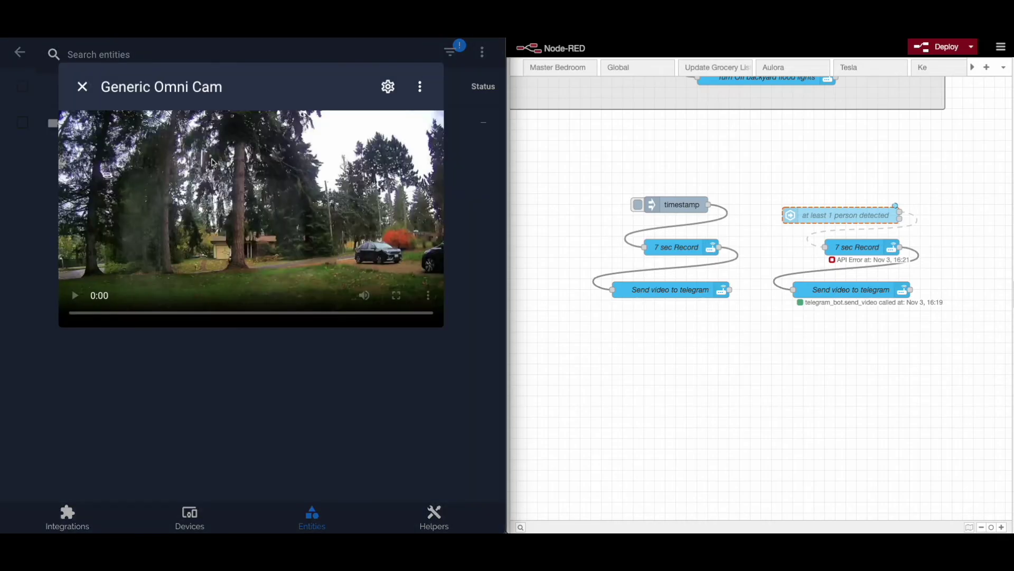
left_click(82, 86)
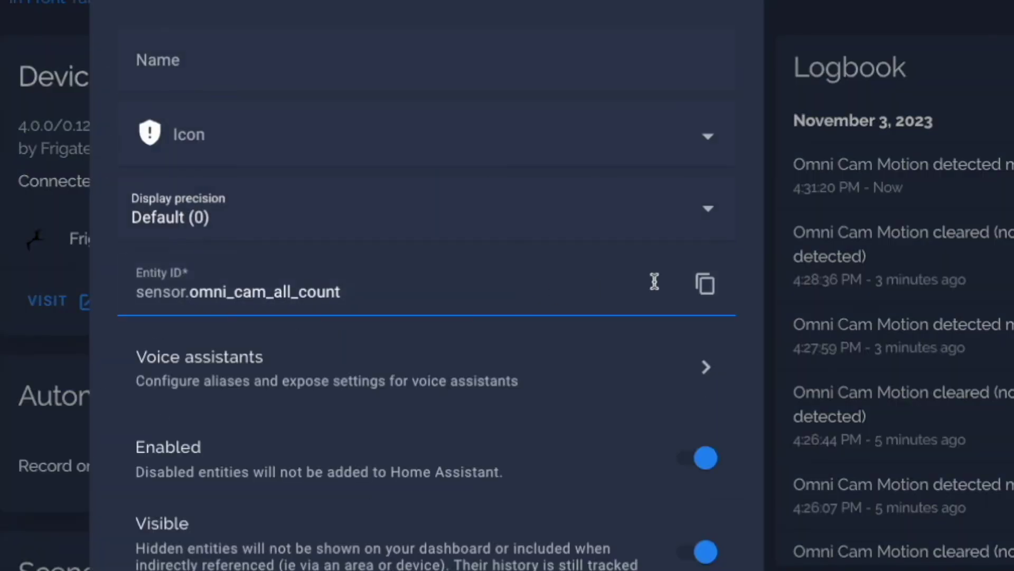
Copy the Omni Cam all count sensor's entity ID and examine the state condition of the at least 1 person detected node.
left_click(706, 283)
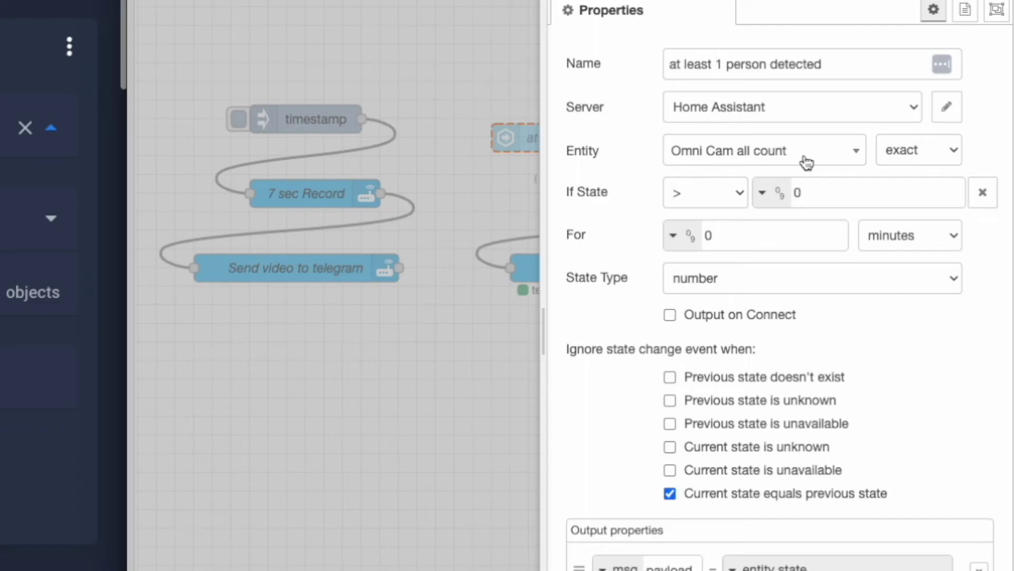
double_click(809, 195)
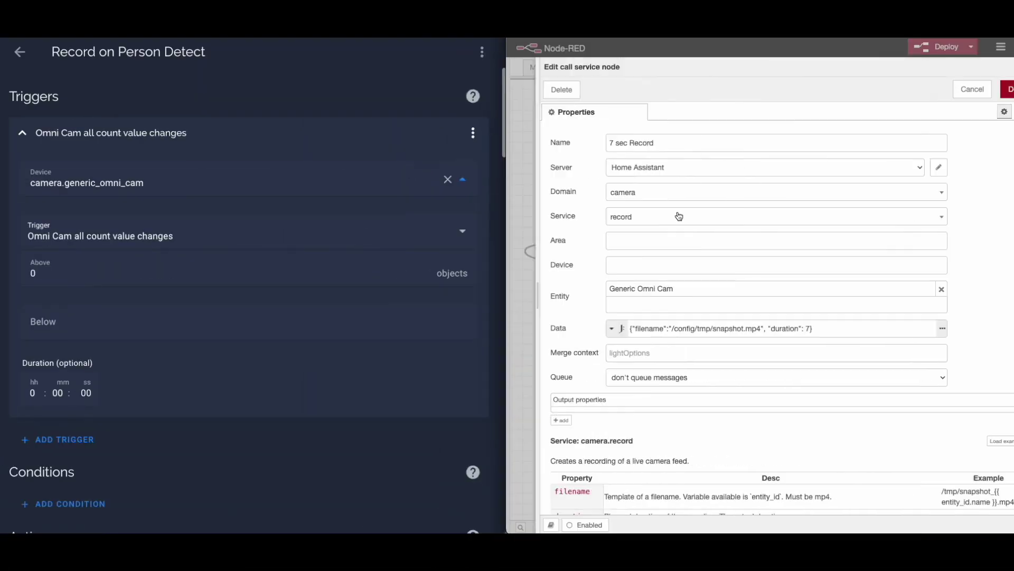
Compare the automation's Camera: Record action with the 7 sec Record node, highlighting the file path in both and the node's duration.
scroll(334, 286, "down", 5)
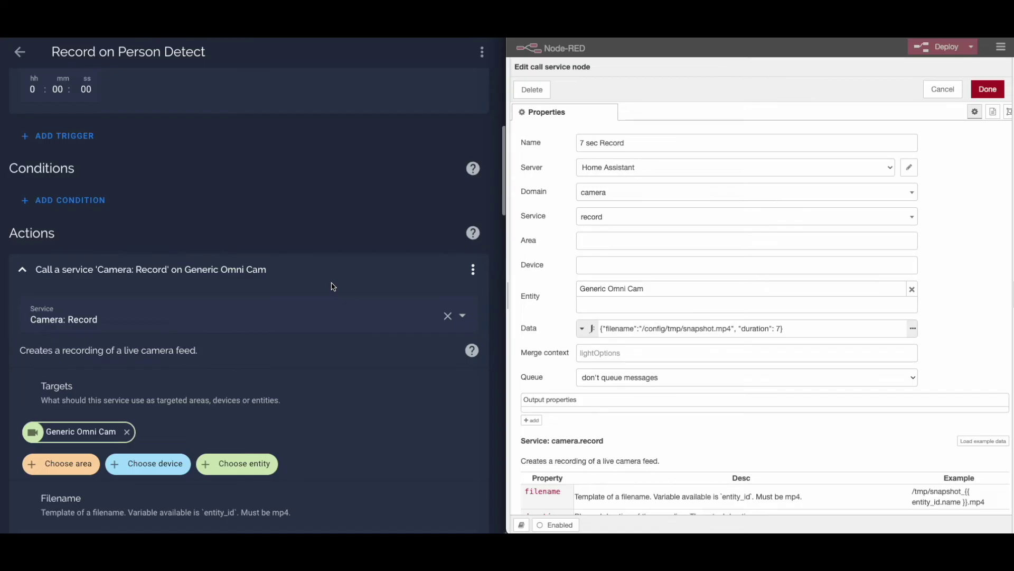
scroll(285, 263, "down", 3)
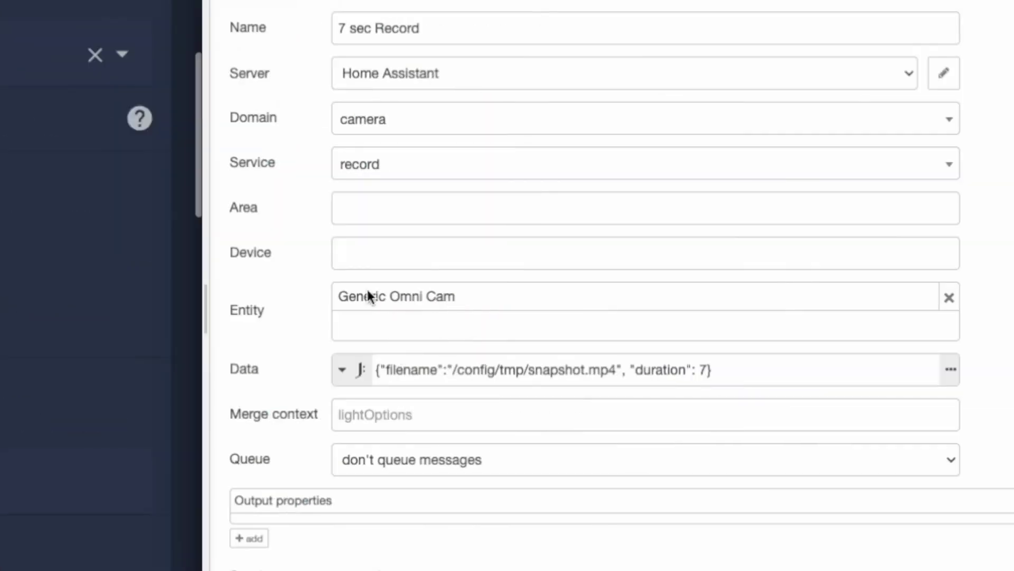
left_click_drag(453, 371, 616, 370)
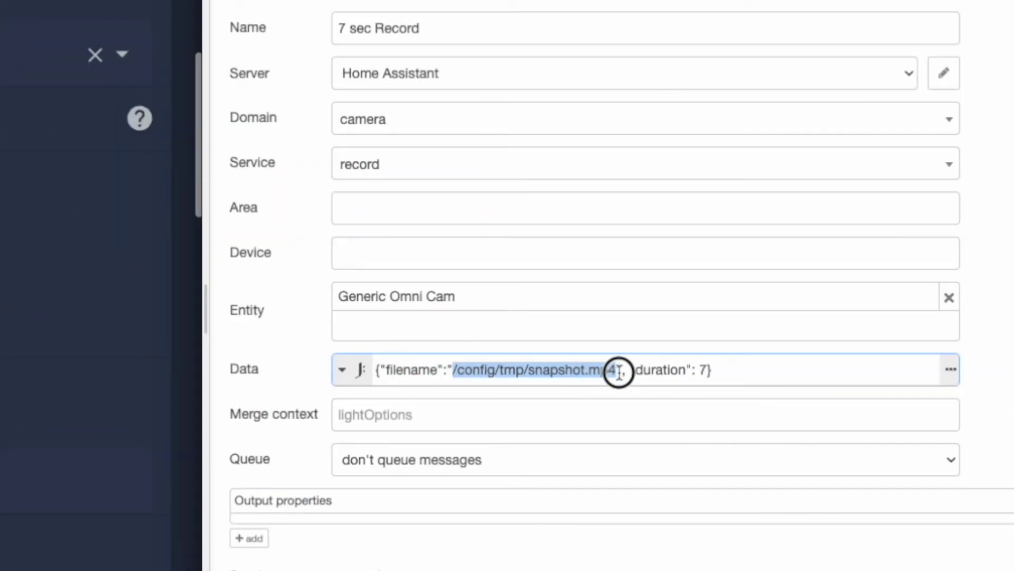
left_click(490, 370)
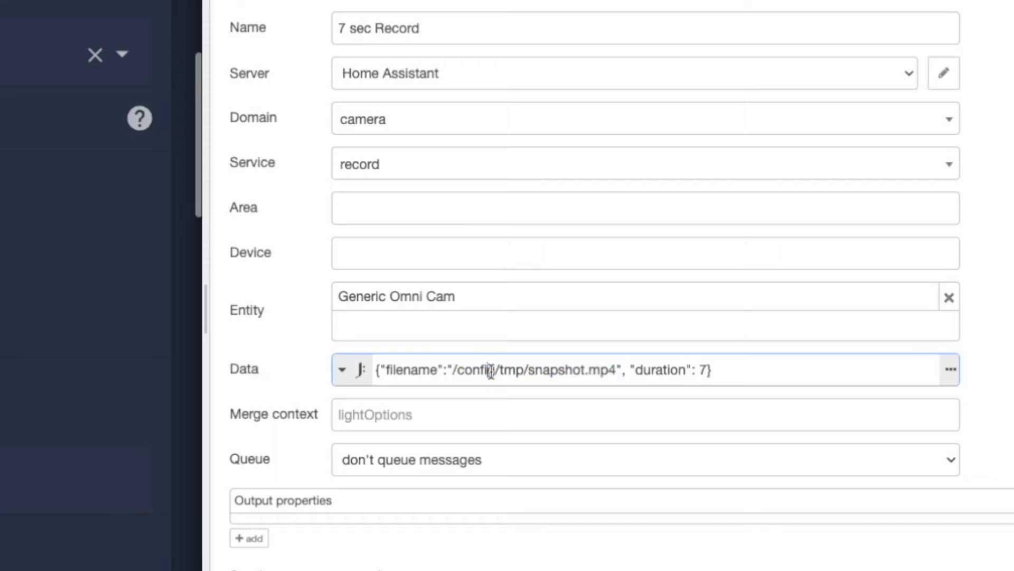
left_click_drag(465, 370, 576, 369)
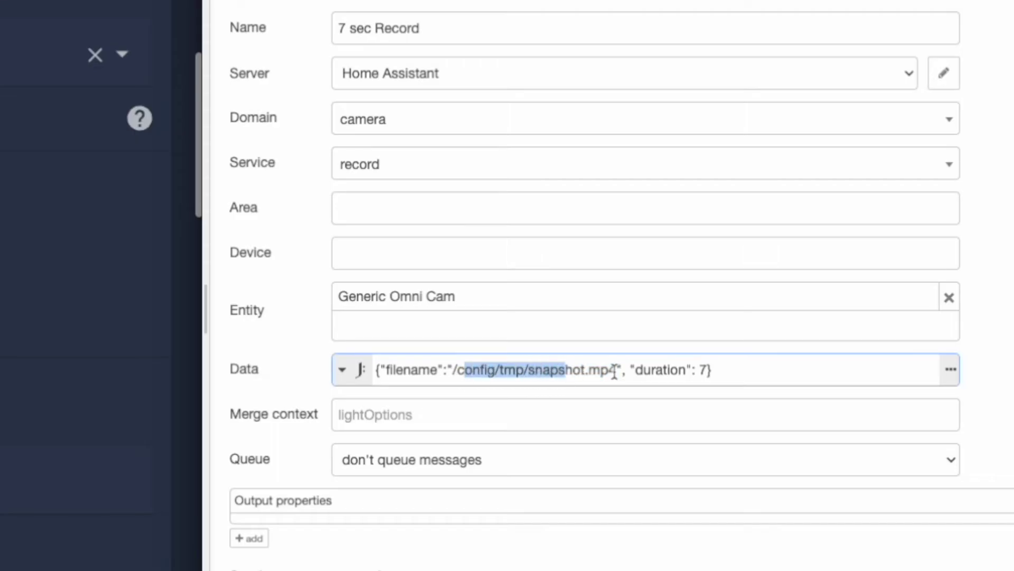
left_click(661, 373)
left_click_drag(661, 372, 729, 373)
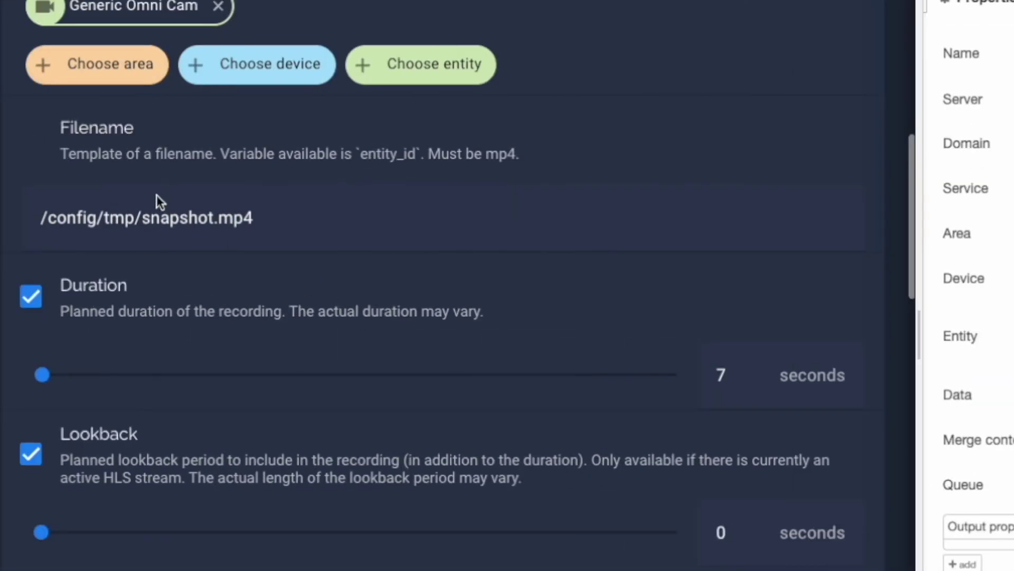
left_click_drag(285, 214, 37, 222)
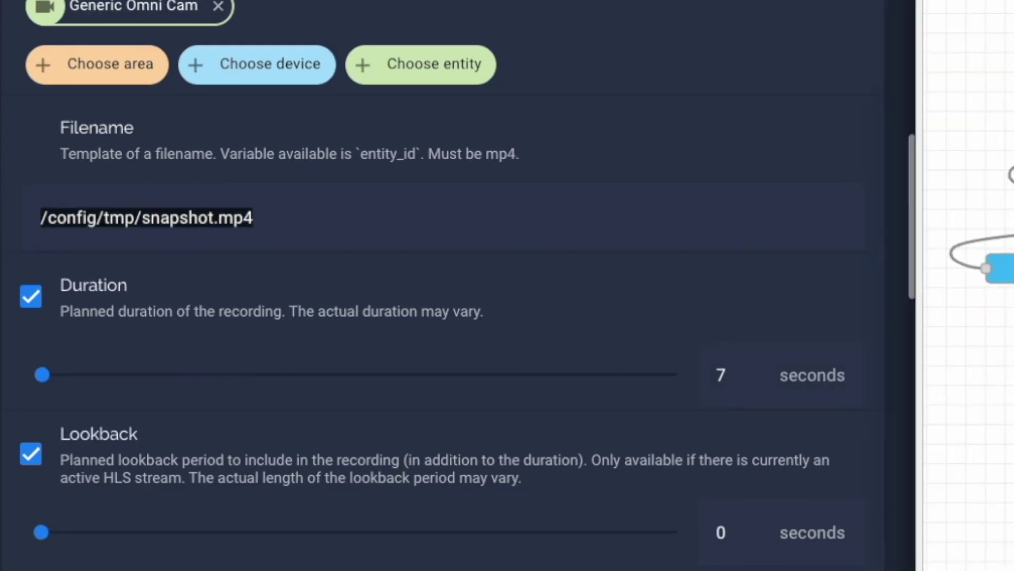
Open the Send video to telegram node, compare it with the automation's Telegram bot action and highlight the file path in its Data expression.
double_click(769, 258)
scroll(250, 313, "down", 4)
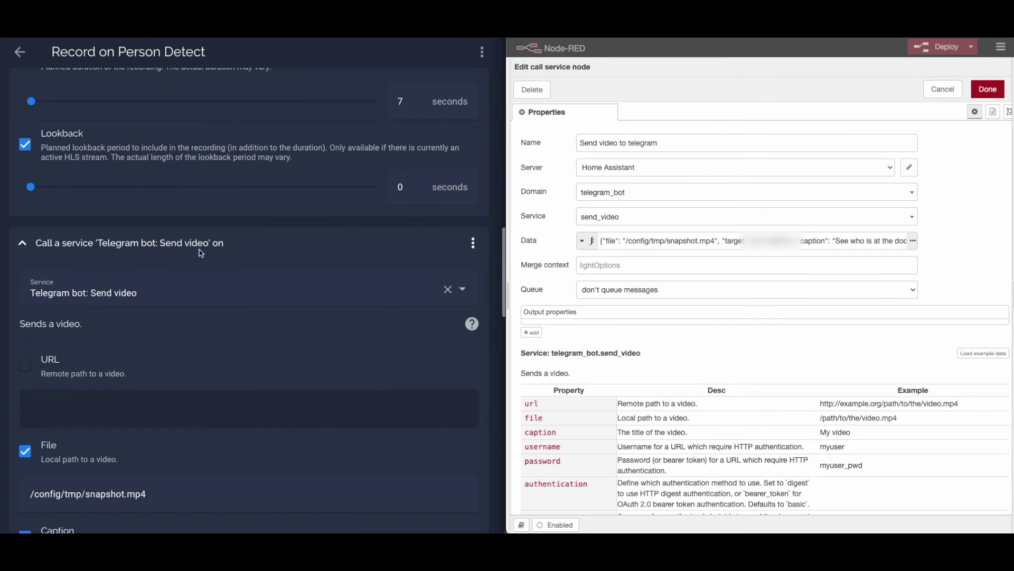
scroll(197, 285, "down", 2)
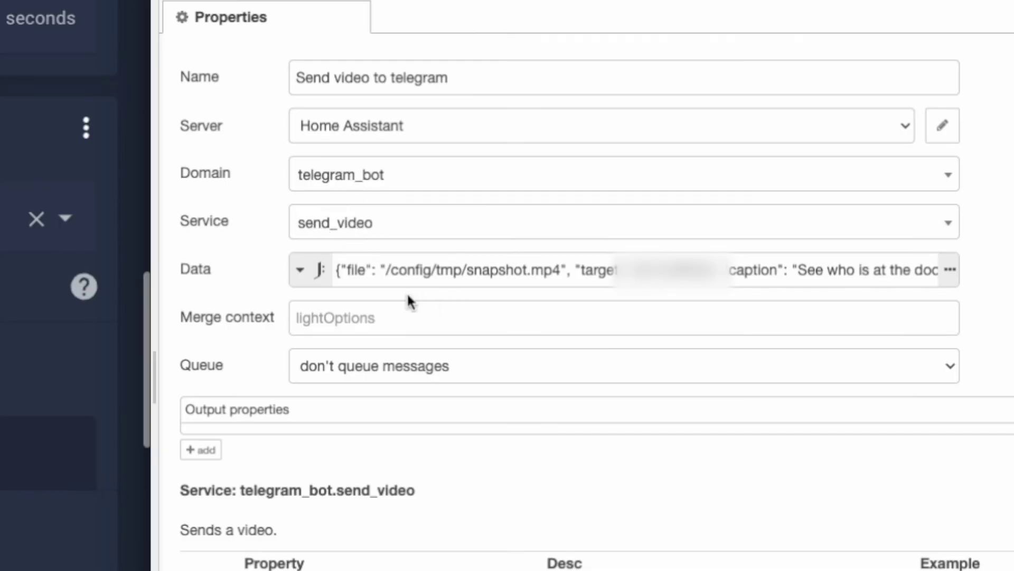
left_click_drag(379, 270, 563, 272)
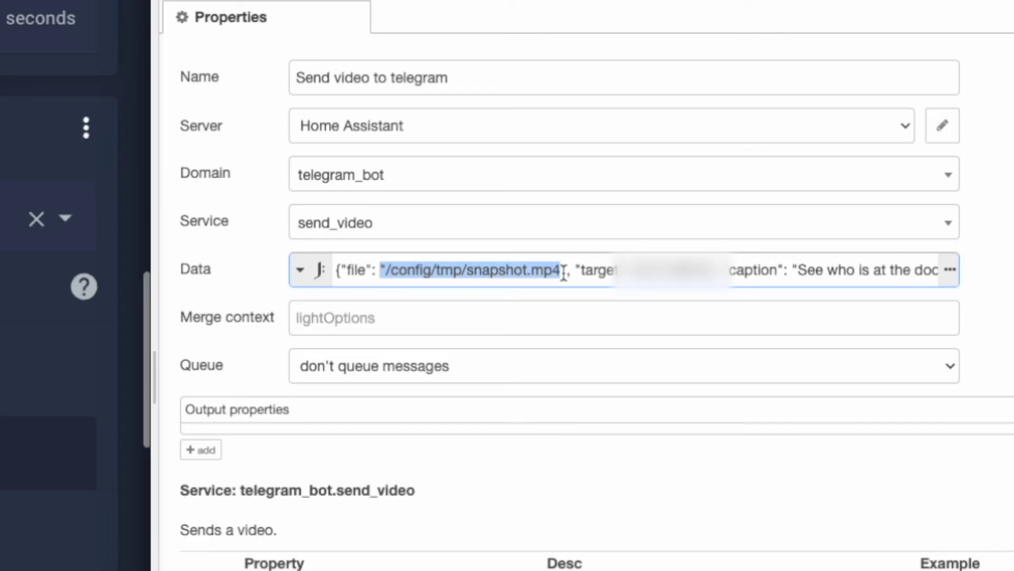
left_click(652, 270)
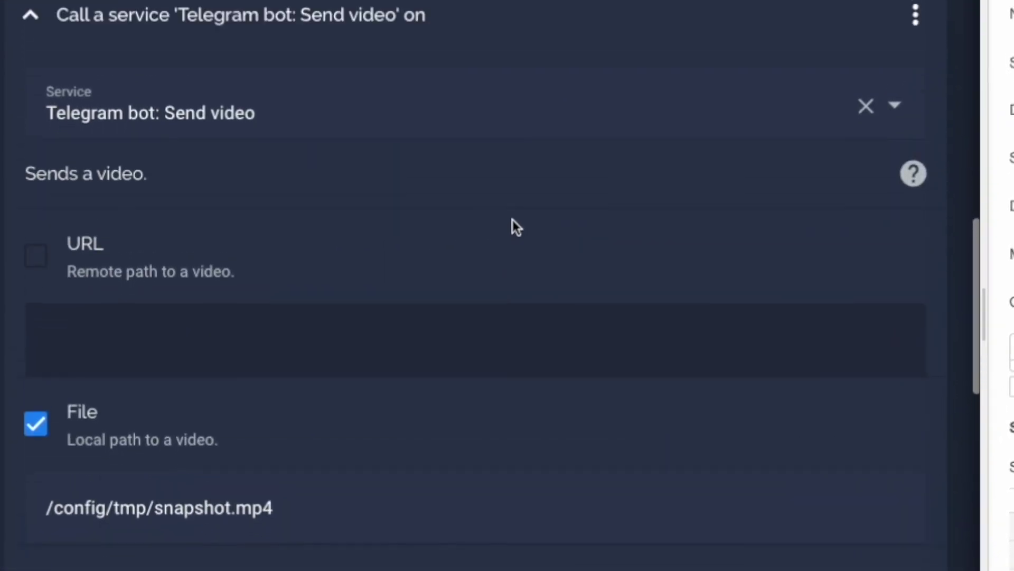
Examine the file path, caption and target of the automation's Telegram bot: Send video action, and close the Send video to telegram node's properties.
left_click(104, 118)
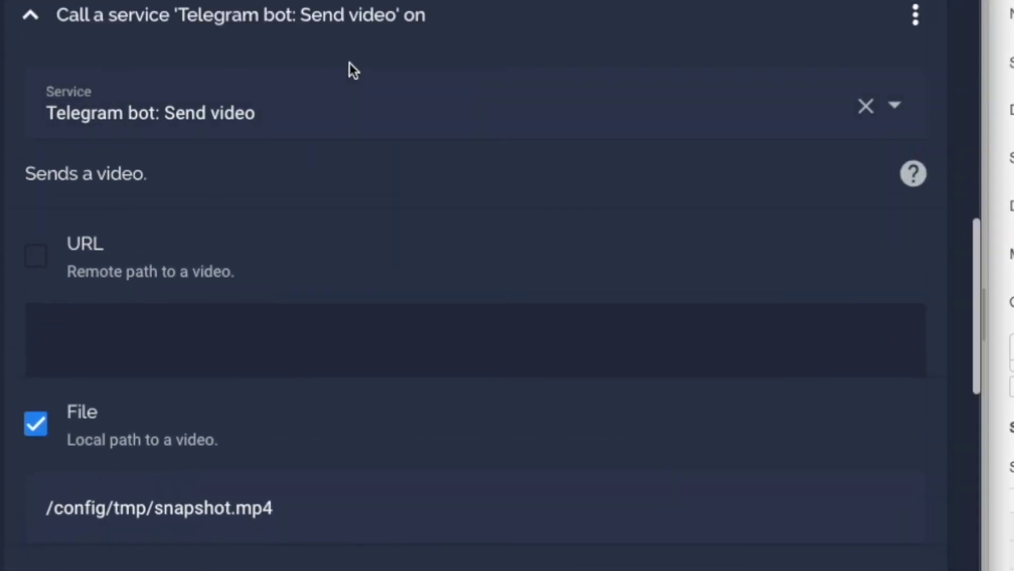
scroll(172, 323, "down", 4)
left_click_drag(64, 303, 314, 307)
scroll(314, 307, "down", 4)
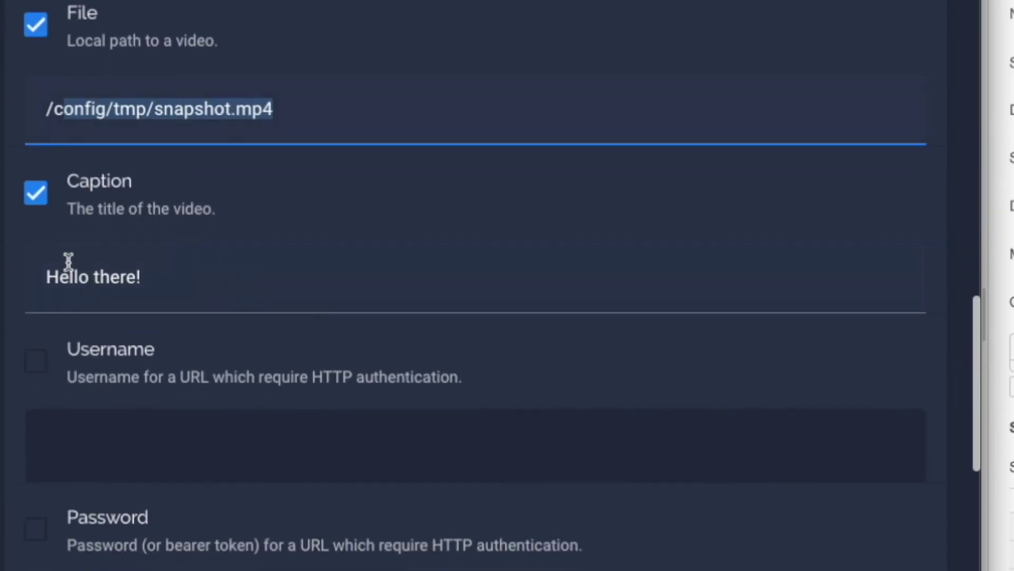
left_click_drag(51, 268, 135, 262)
scroll(158, 262, "down", 12)
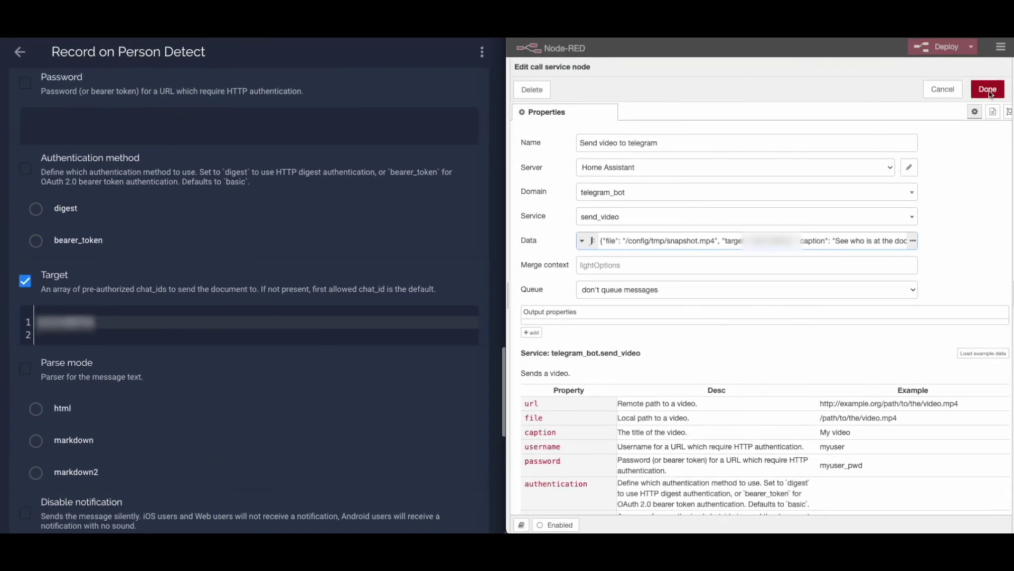
left_click(988, 90)
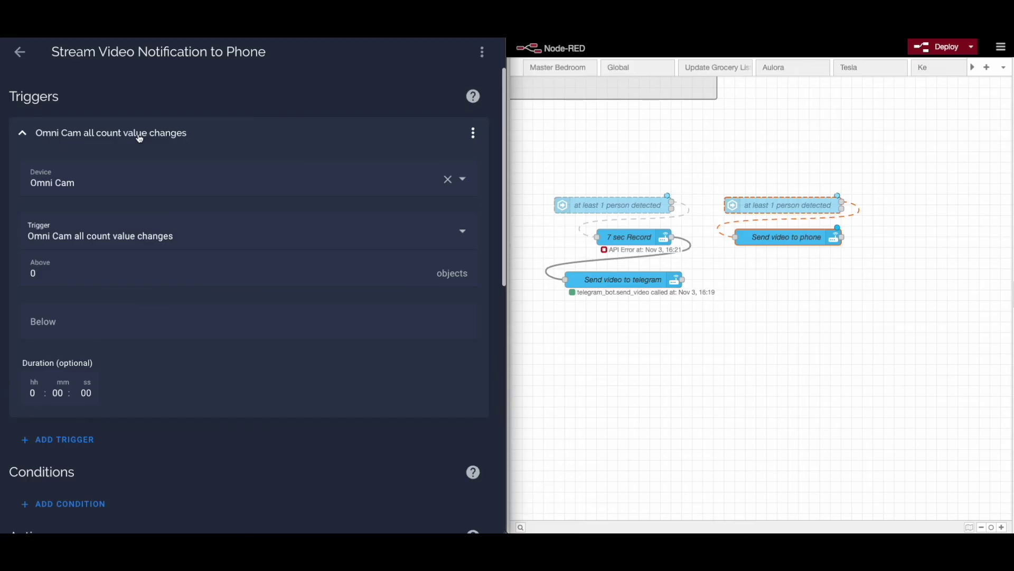
Compare the Omni Cam count trigger with the second at least 1 person detected node and examine the automation's iPhone notification action.
left_click(772, 202)
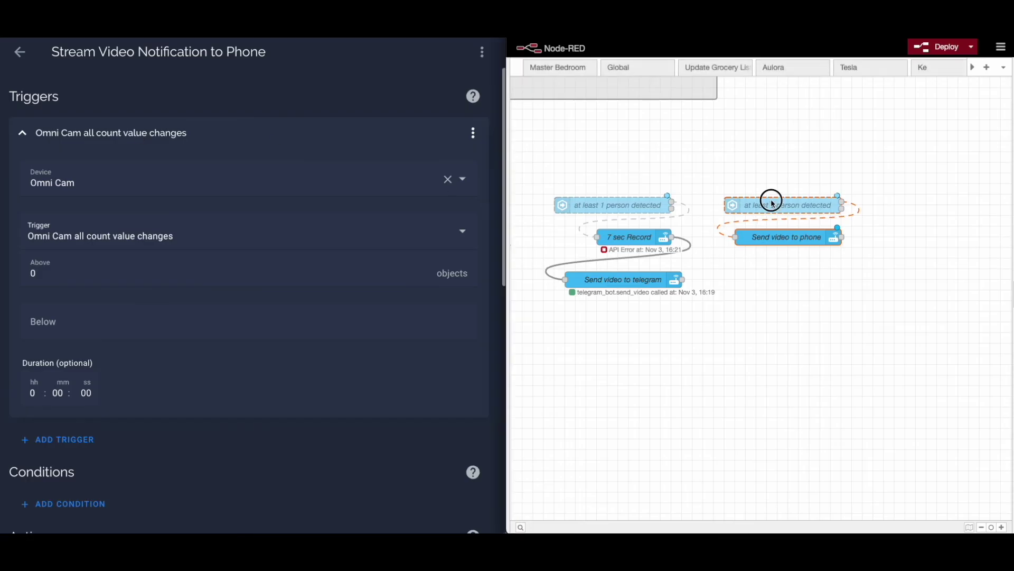
scroll(176, 200, "down", 6)
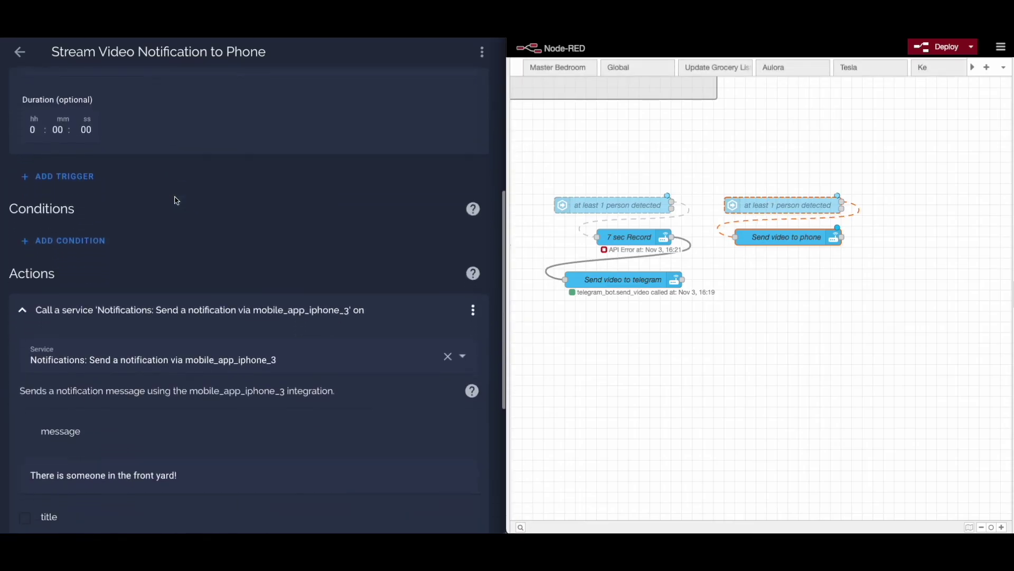
scroll(176, 200, "down", 2)
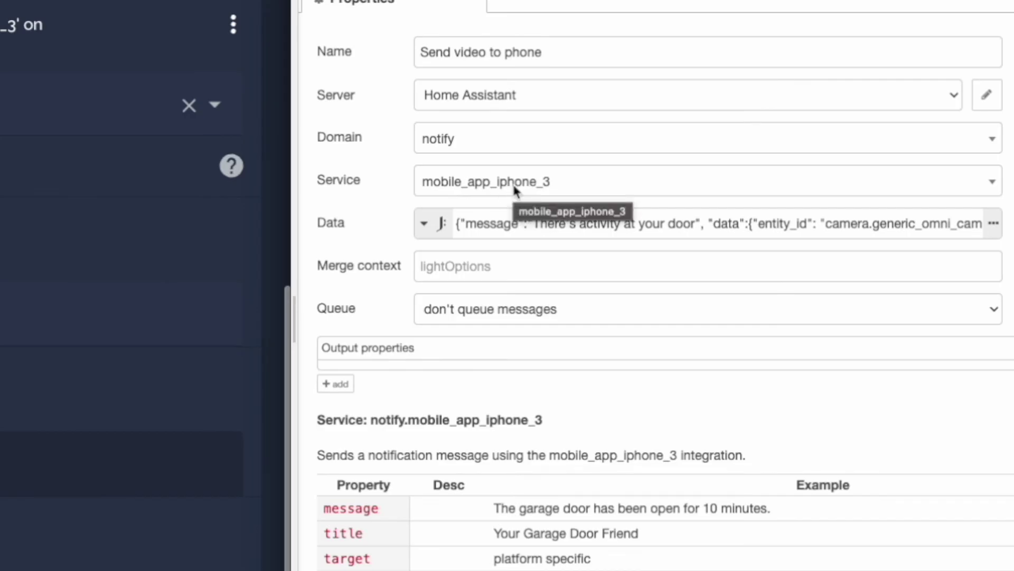
Highlight the message, data and entity_id keys and the camera.generic_omni_cam value in the Send video to phone node's Data expression.
left_click_drag(542, 222, 626, 211)
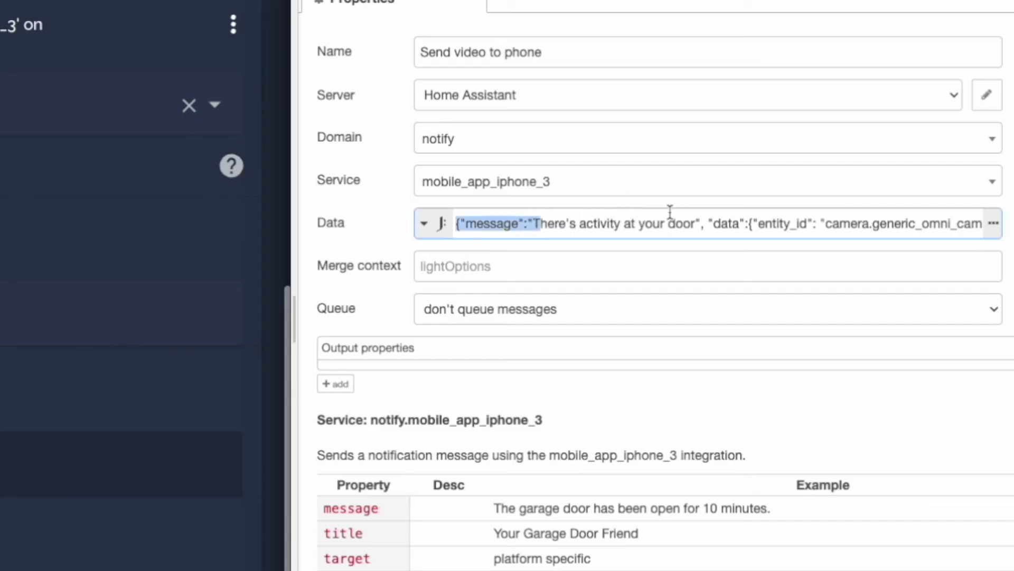
scroll(791, 224, "right", 1)
left_click_drag(711, 225, 720, 227)
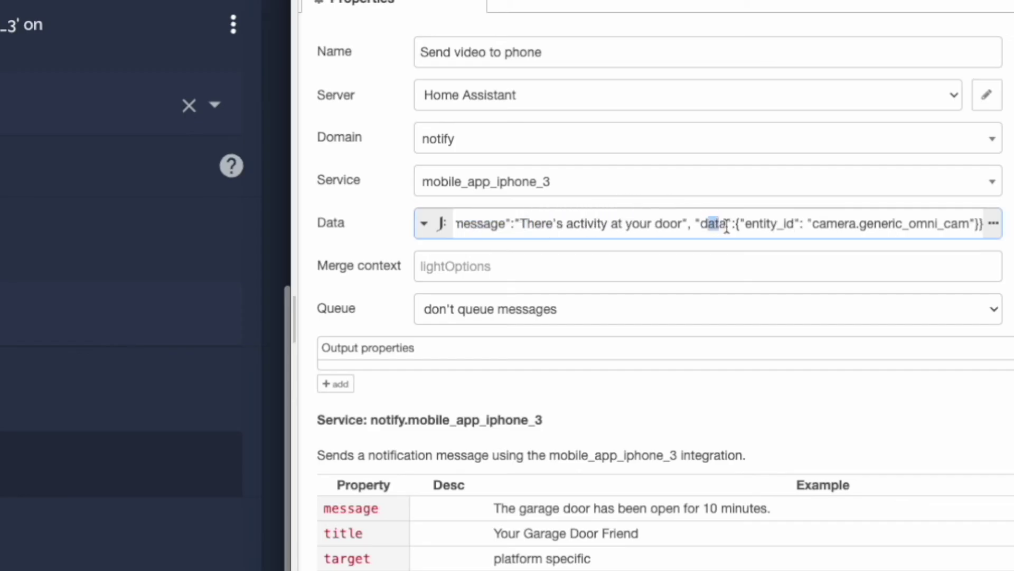
double_click(777, 224)
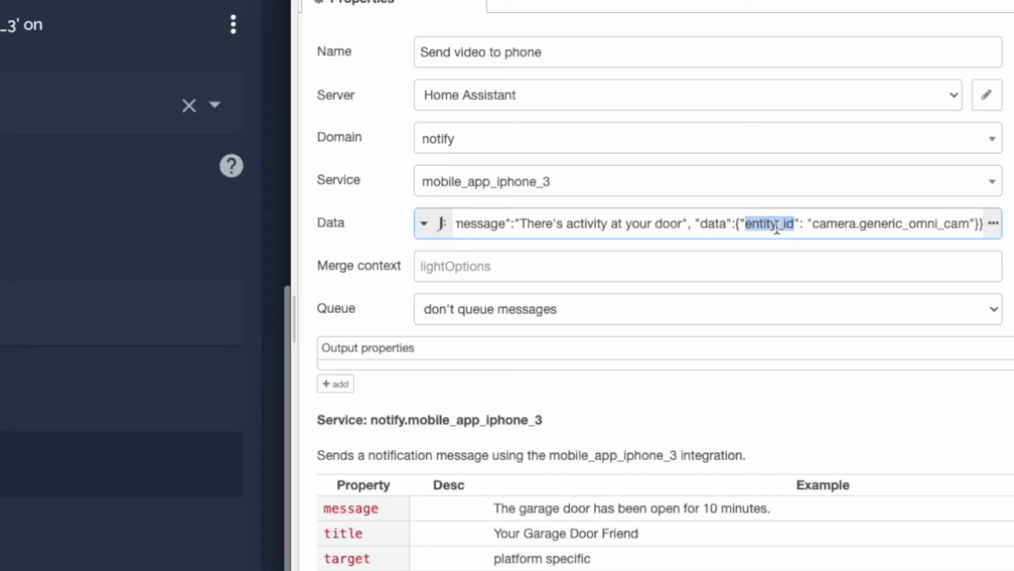
left_click_drag(828, 223, 929, 223)
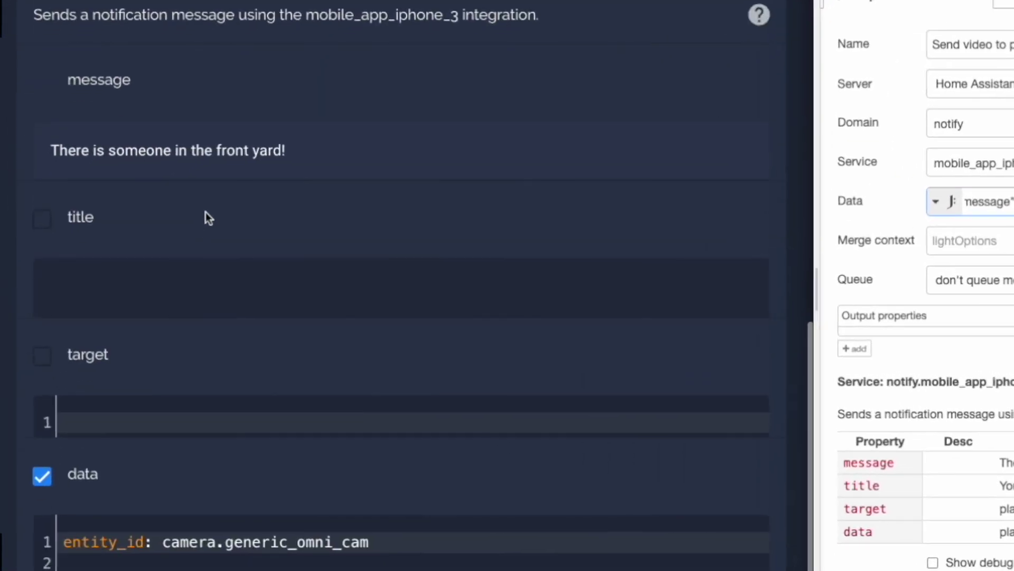
Examine the notification action's message text and highlight the camera.generic_omni_cam entity in its data field.
left_click(90, 149)
left_click_drag(94, 153, 290, 150)
left_click(85, 76)
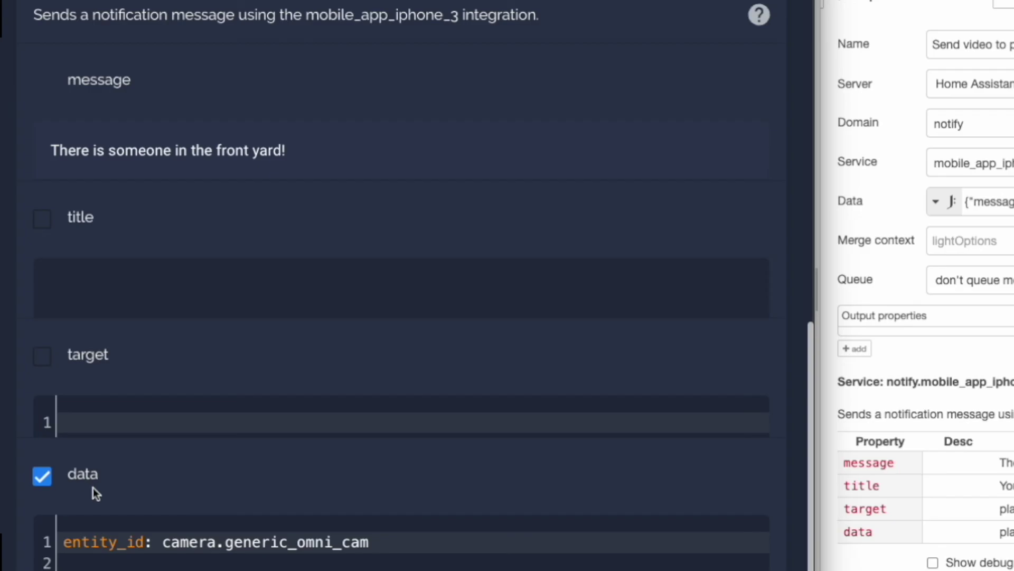
left_click_drag(186, 545, 369, 540)
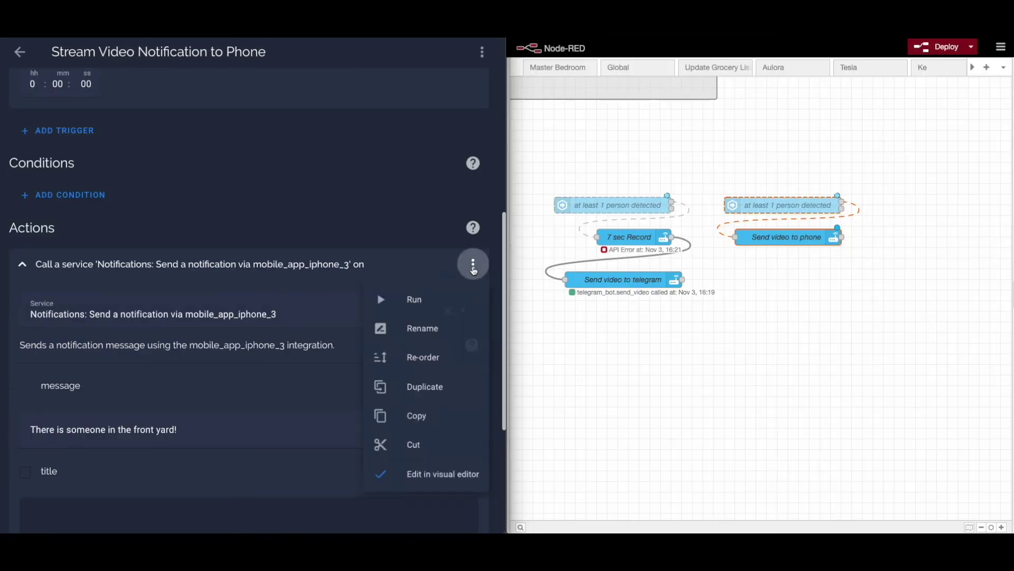
Run the automation's mobile_app_iphone_3 notification action to test the video notification on the phone.
left_click(473, 266)
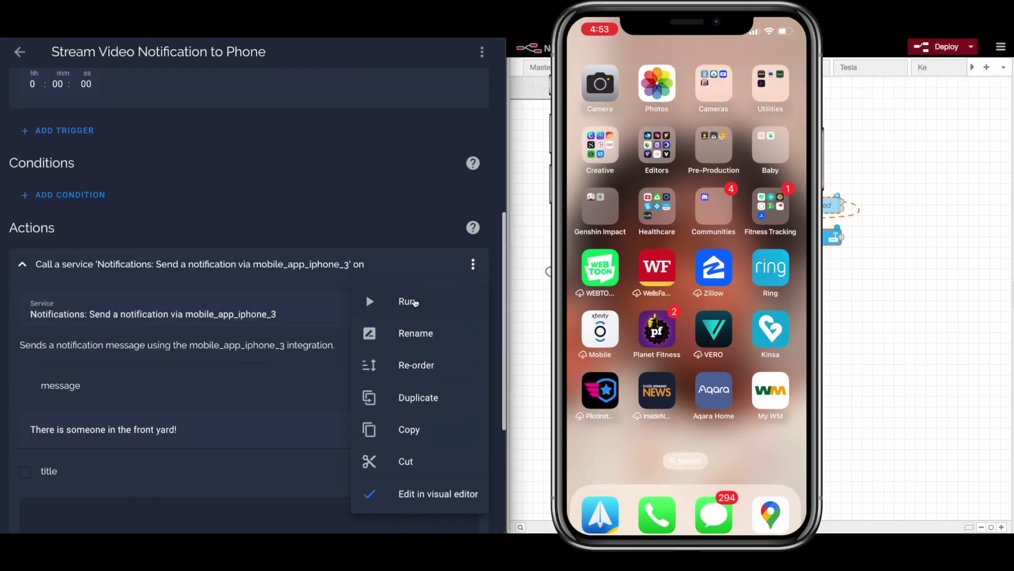
left_click(415, 301)
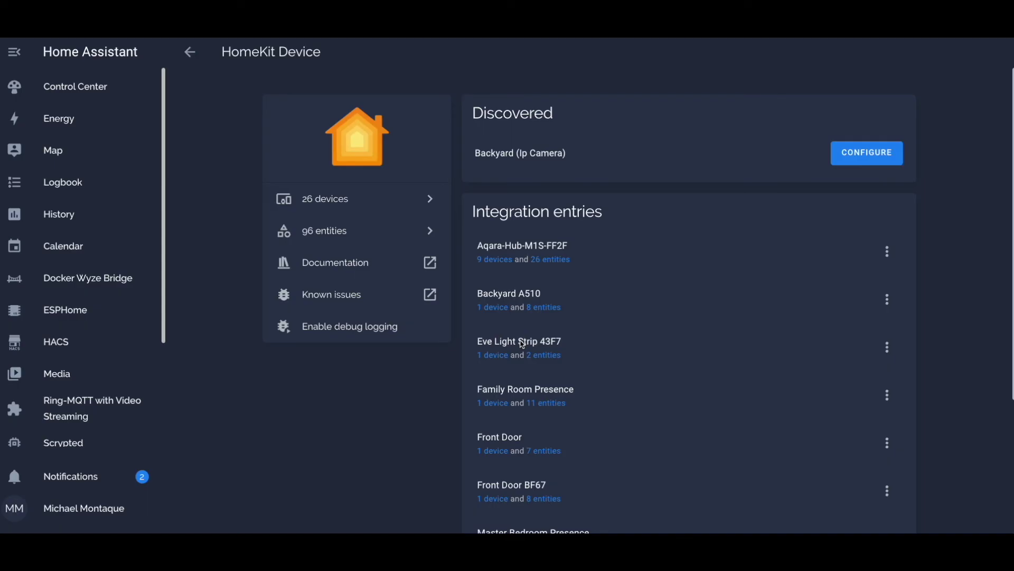
View the Front Door doorbell's device page from the HomeKit Device integration and return to the integration's entries.
scroll(522, 344, "down", 2)
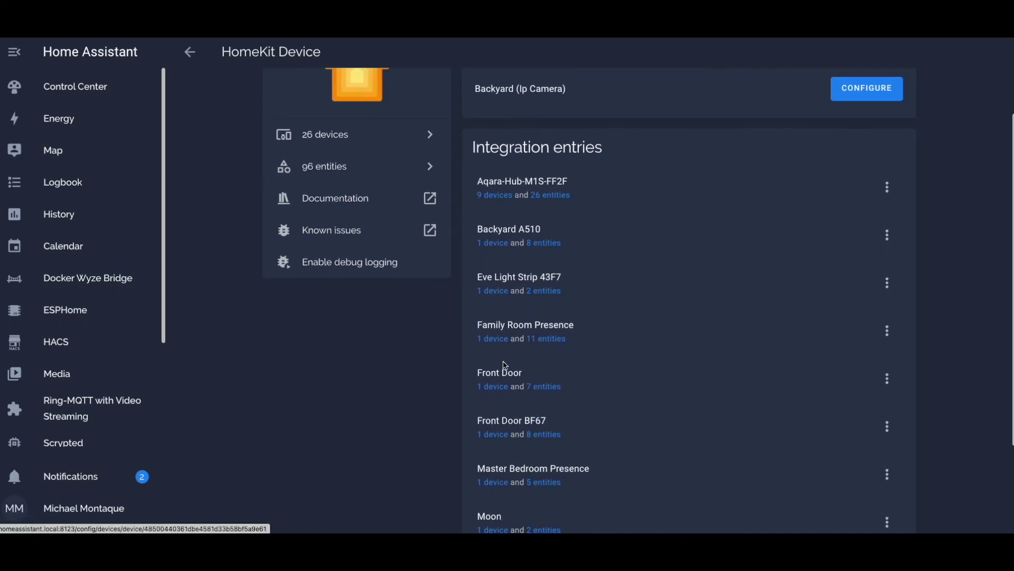
left_click(493, 386)
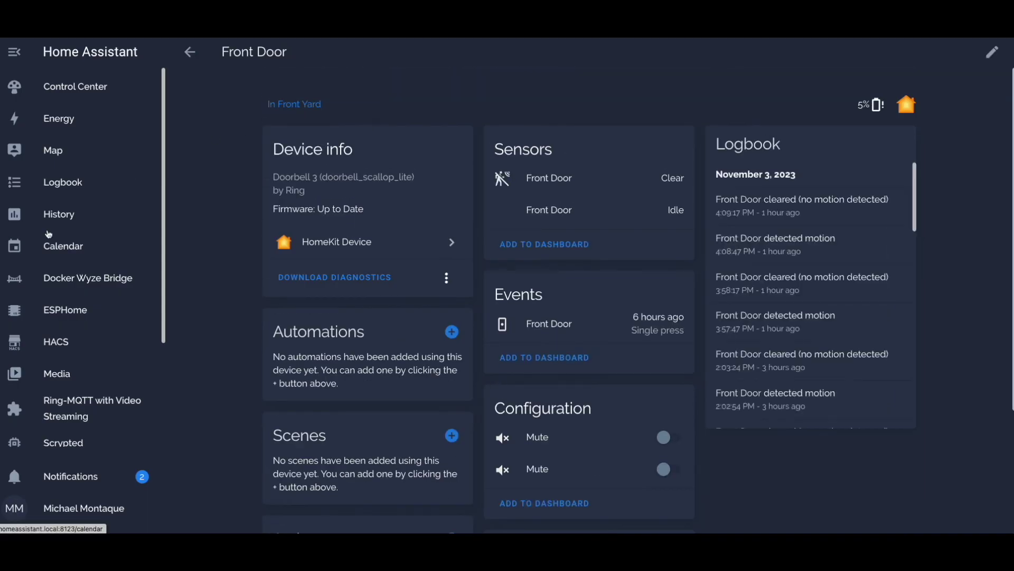
left_click(189, 52)
Open the Frigate integration and view its devices.
left_click(189, 52)
left_click(438, 197)
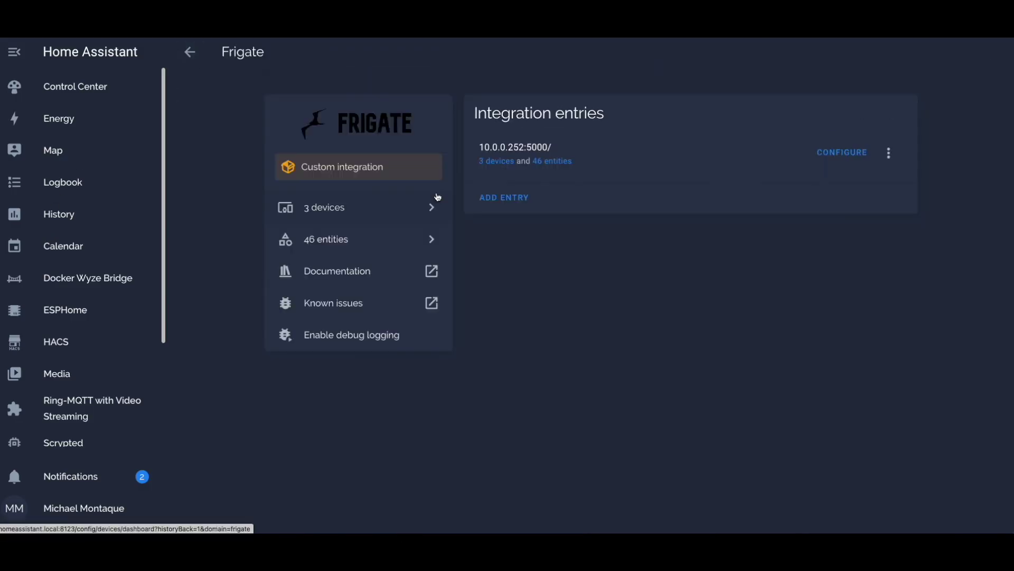
left_click(497, 161)
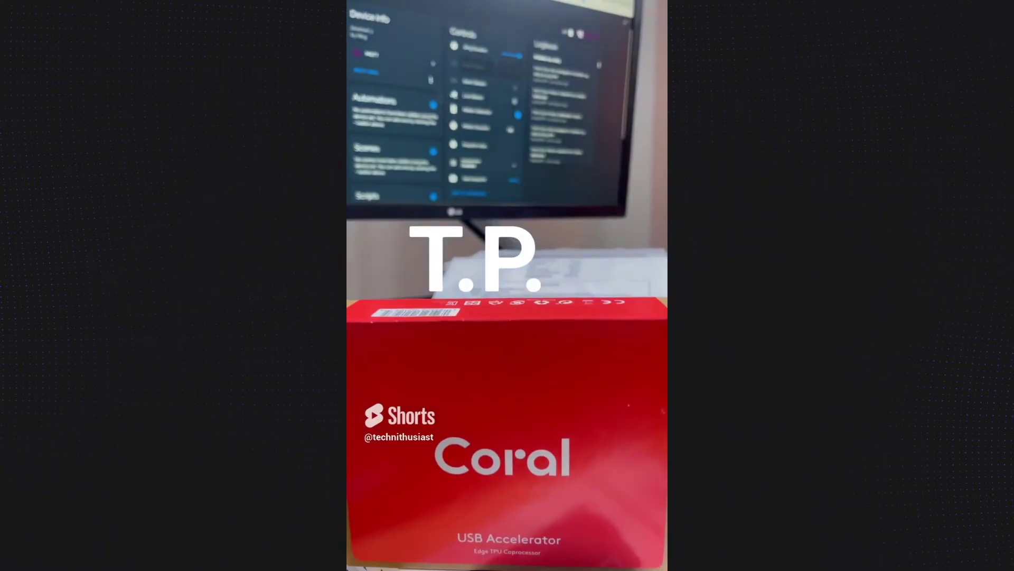